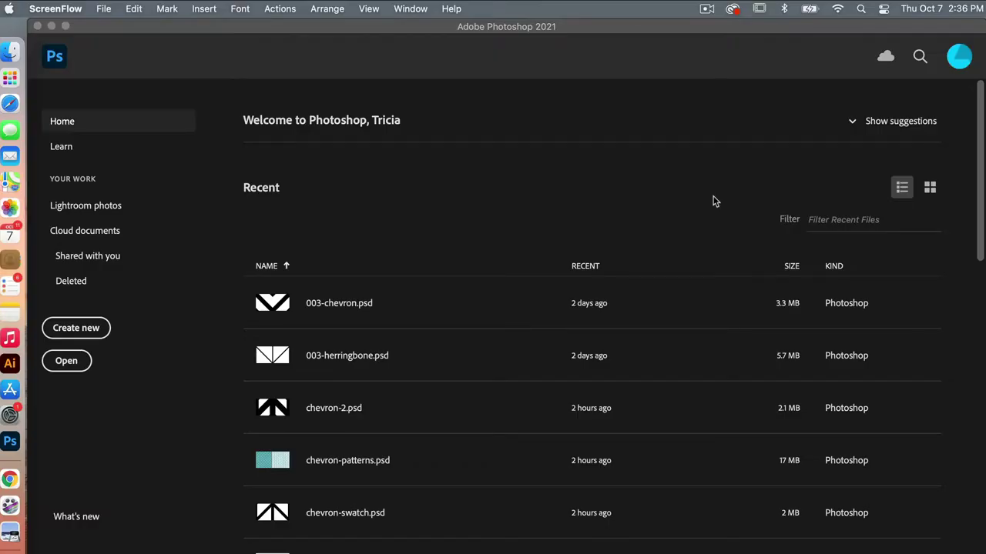
Create Untitled-1 from the 3600 × 3600 px, 300 ppi preset with a transparent background
{"action": "left_click", "coordinate": [96, 327]}
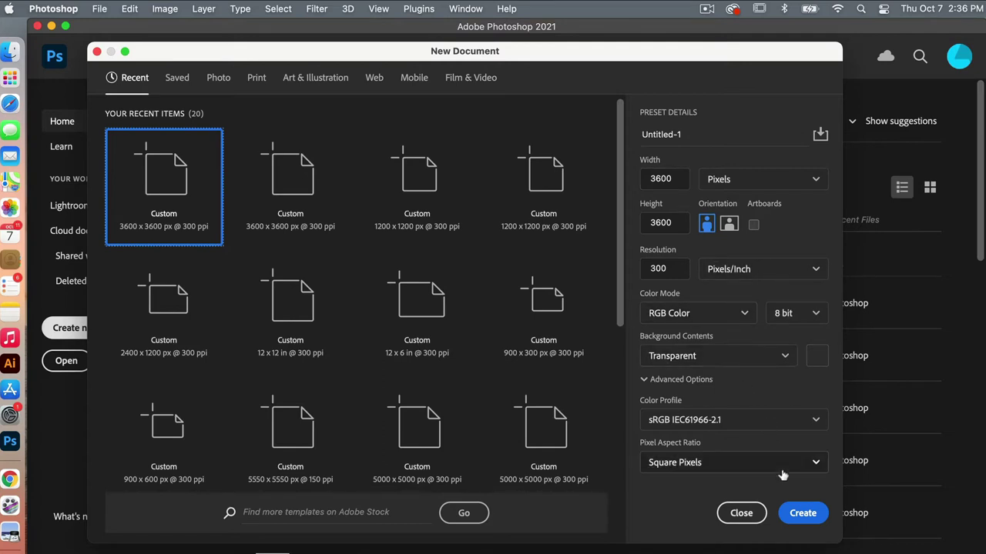
{"action": "left_click", "coordinate": [808, 517]}
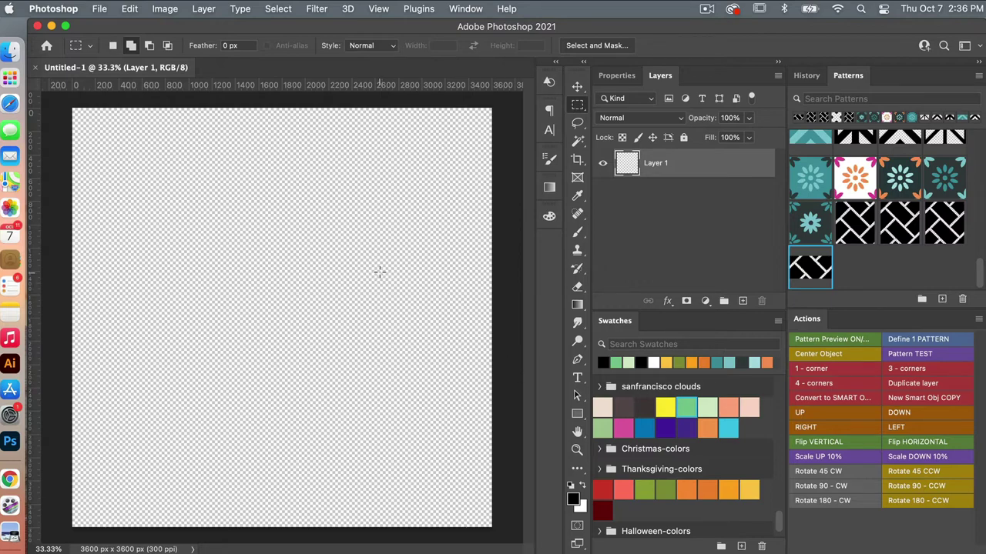
Draw a black rectangle sized exactly 300 px wide by 600 px tall
{"action": "key", "text": "u"}
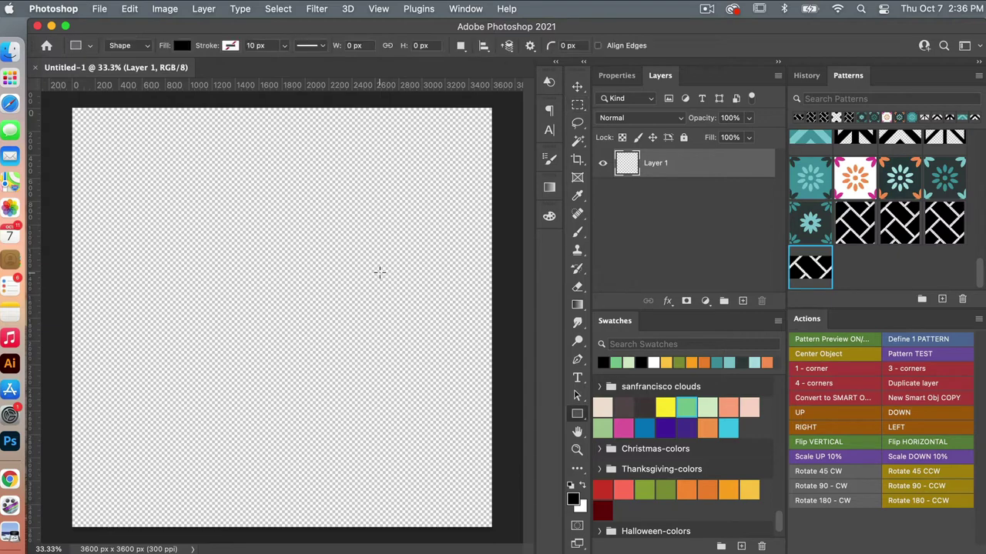
{"action": "left_click", "coordinate": [584, 416]}
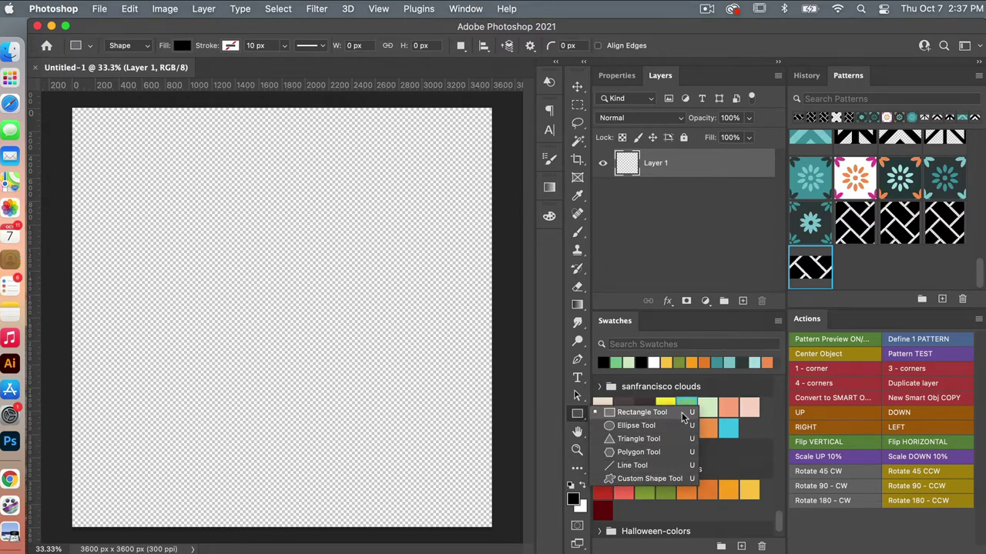
{"action": "left_click", "coordinate": [641, 412]}
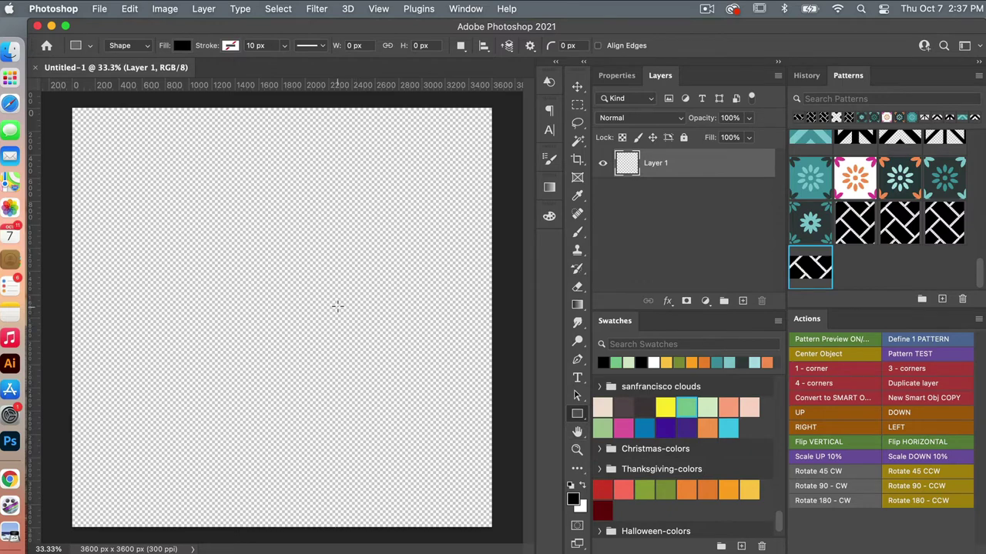
{"action": "left_click", "coordinate": [271, 237]}
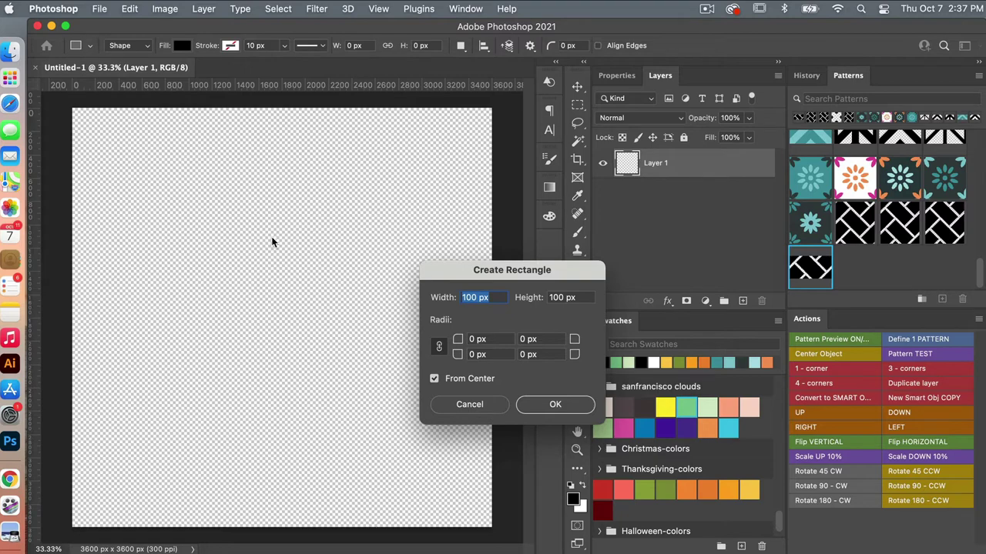
{"action": "type", "text": "300"}
{"action": "left_click", "coordinate": [574, 299]}
{"action": "type", "text": "600"}
{"action": "left_click", "coordinate": [576, 410]}
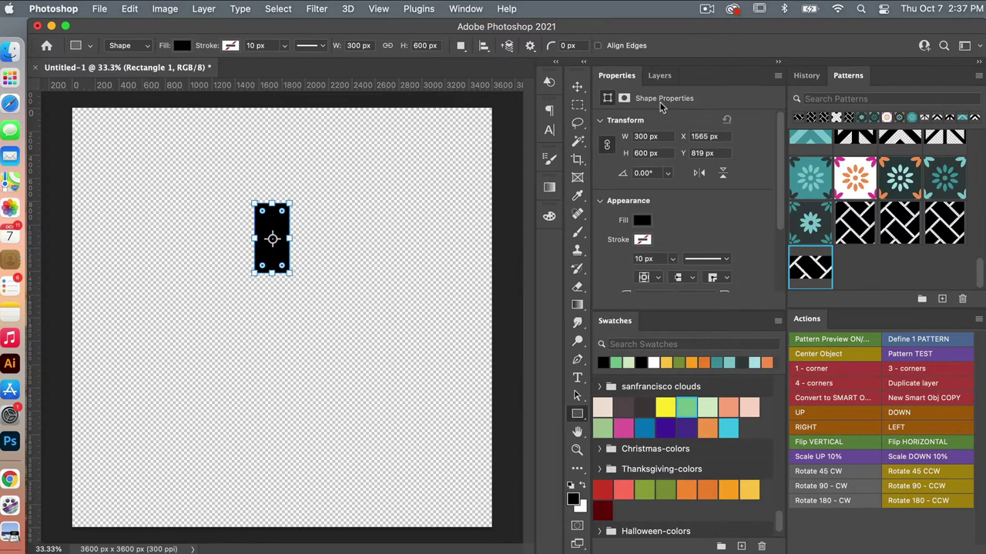
Duplicate the Rectangle 1 layer as Rectangle 1 copy
{"action": "left_click", "coordinate": [660, 77]}
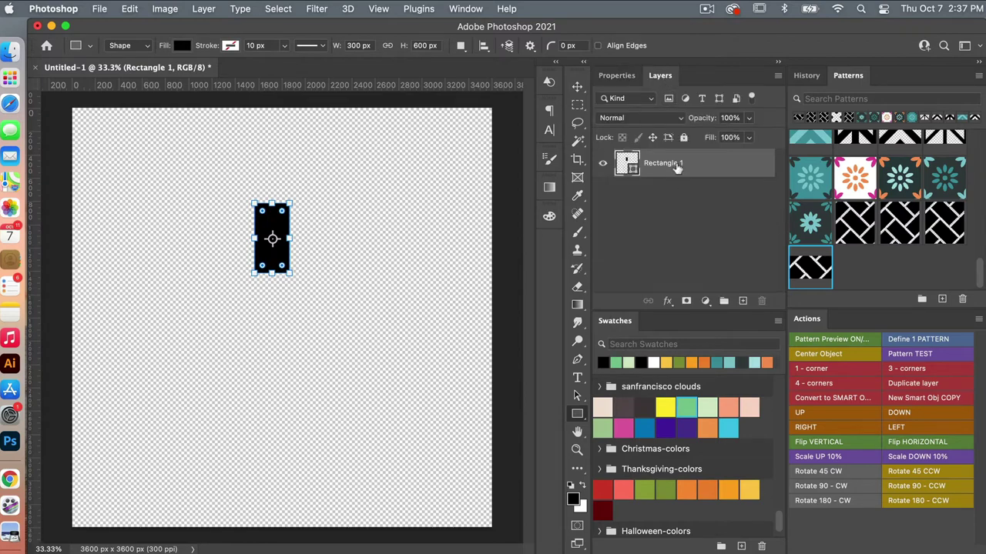
{"action": "right_click", "coordinate": [677, 166]}
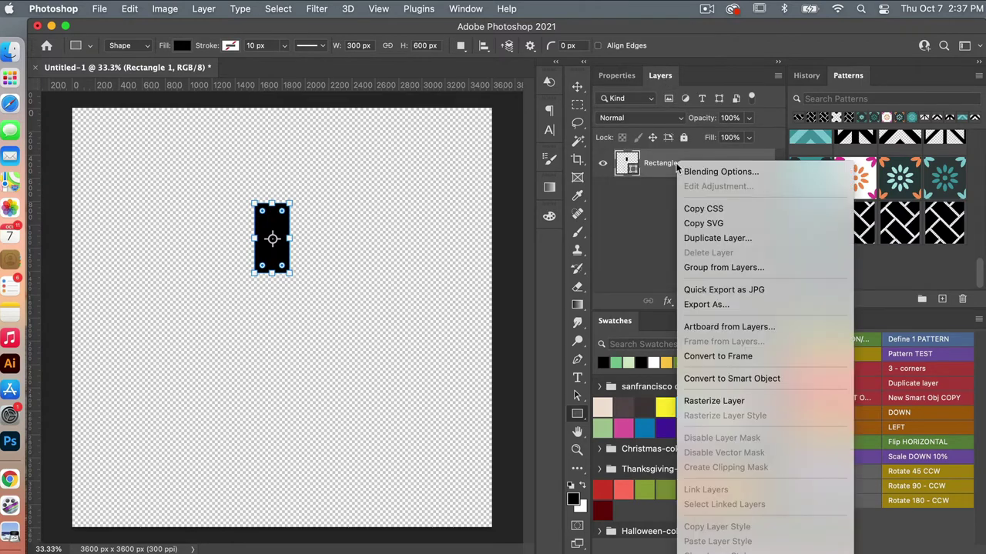
{"action": "left_click", "coordinate": [716, 238]}
{"action": "left_click", "coordinate": [647, 274]}
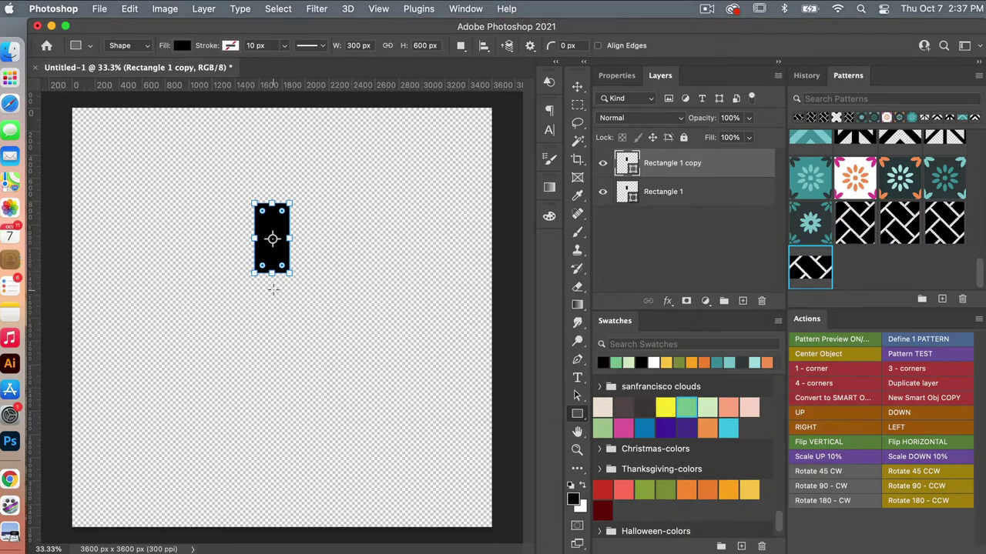
Rotate the copy 90° and move it to the original's top-left corner
{"action": "key", "text": "super+t"}
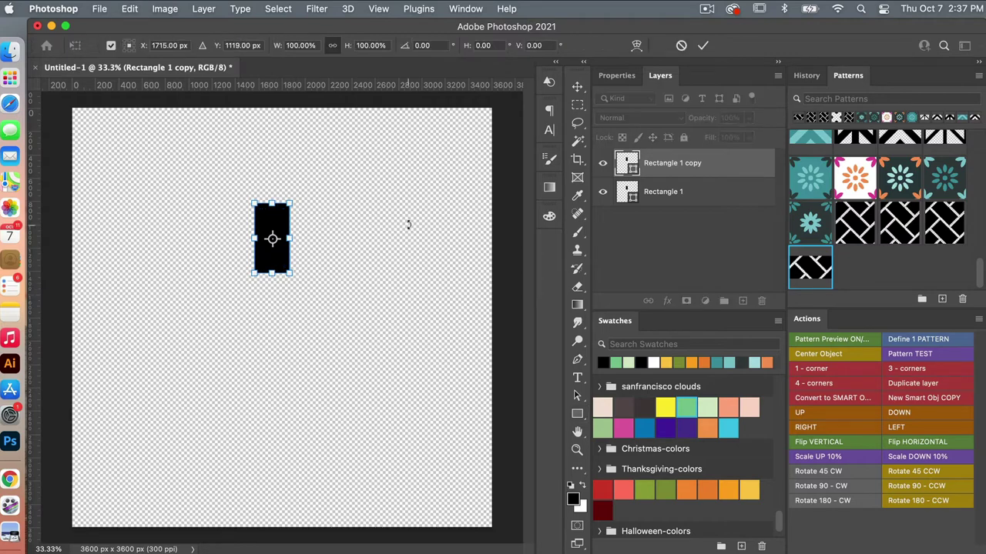
{"action": "left_click", "coordinate": [424, 45]}
{"action": "type", "text": "90"}
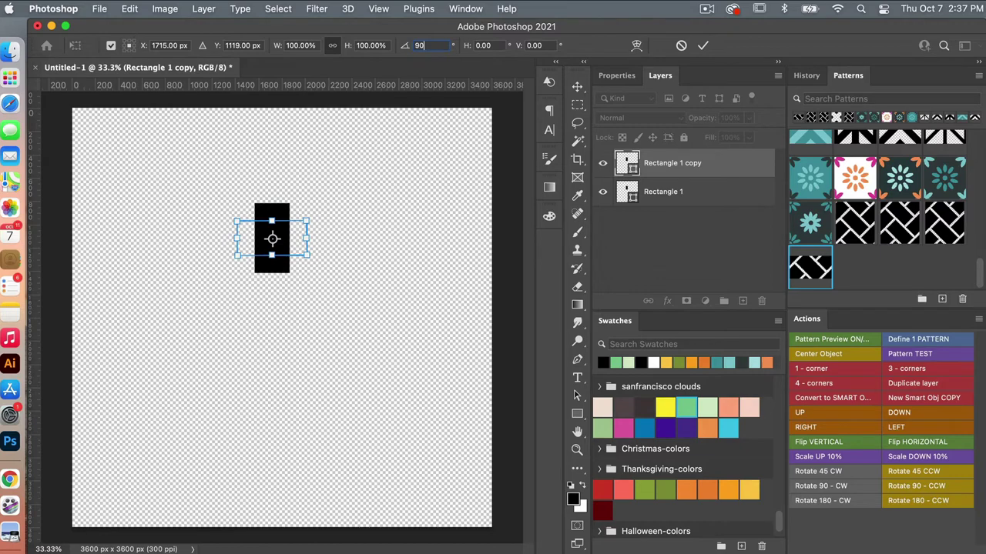
{"action": "left_click", "coordinate": [703, 45]}
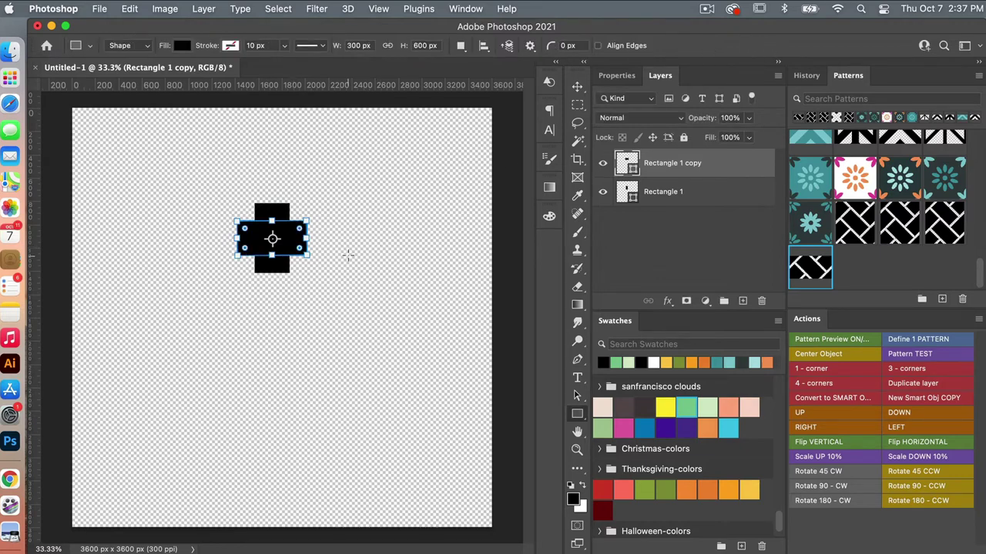
{"action": "key", "text": "v"}
{"action": "left_click_drag", "start_coordinate": [293, 242], "coordinate": [312, 228]}
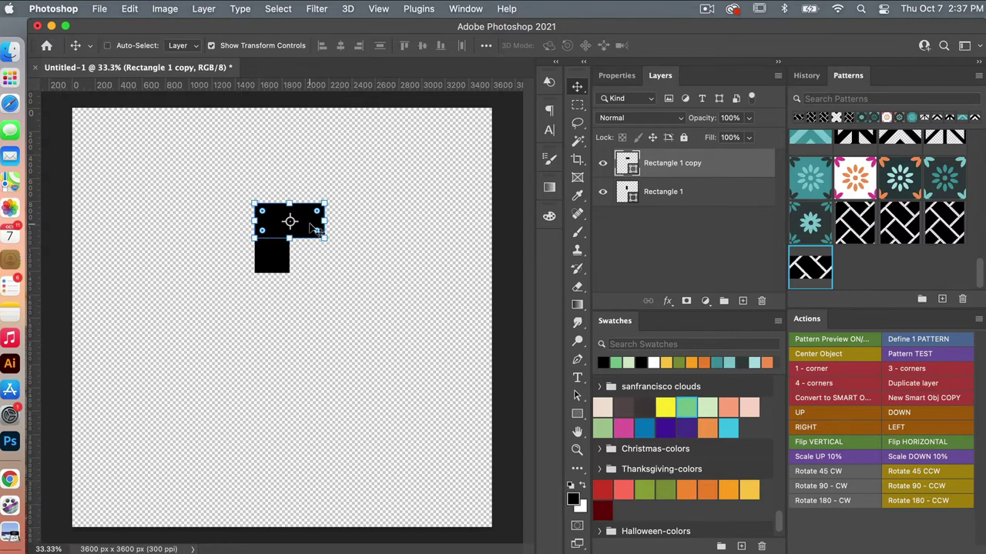
Move the horizontal rectangle copy right by entering +350 px in its X position
{"action": "key", "text": "super+t"}
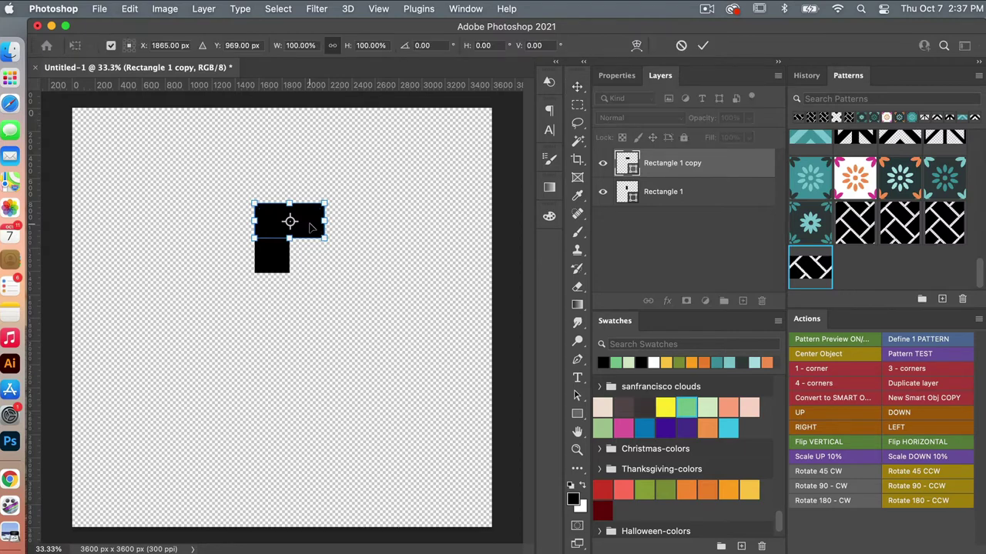
{"action": "left_click", "coordinate": [181, 45]}
{"action": "left_click", "coordinate": [181, 46]}
{"action": "type", "text": "+350"}
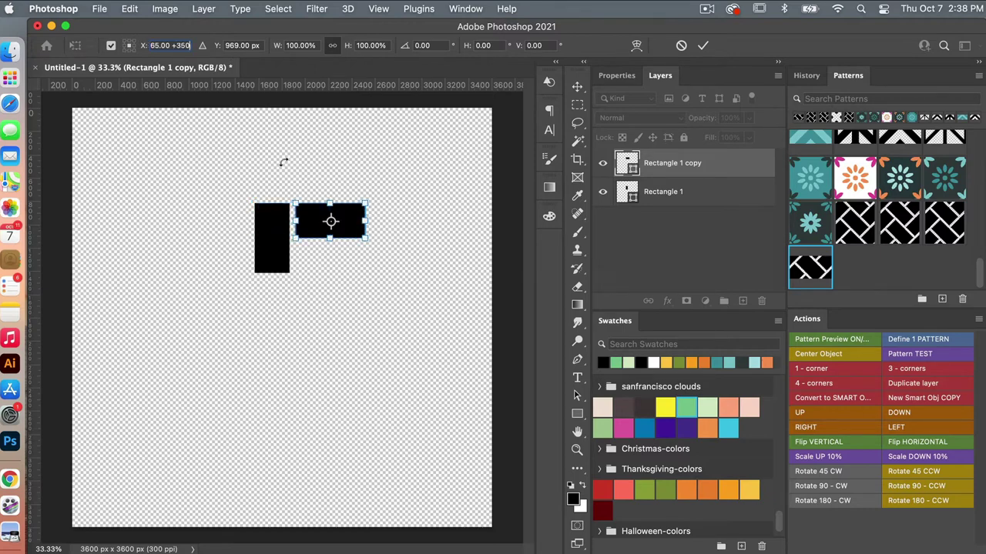
{"action": "left_click", "coordinate": [705, 48]}
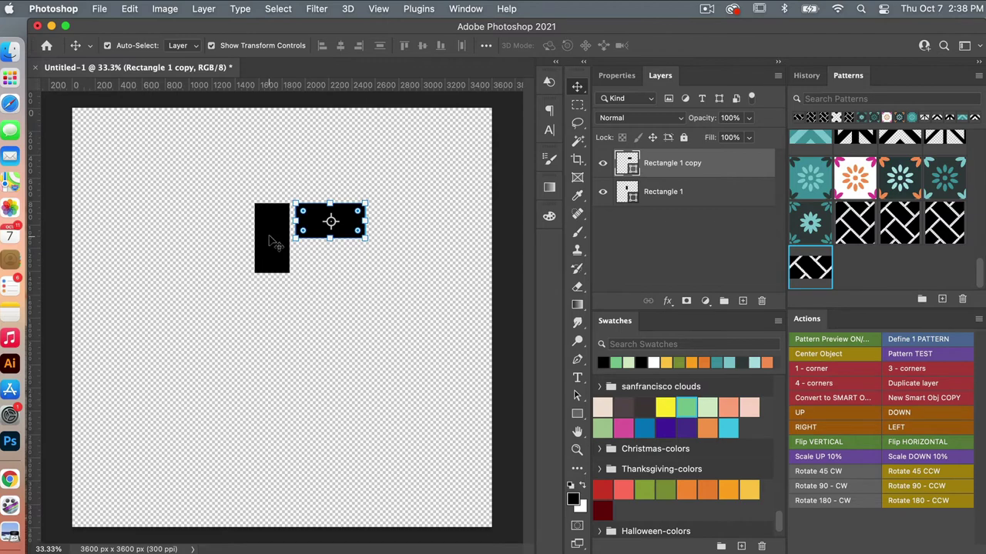
{"action": "left_click", "coordinate": [274, 245]}
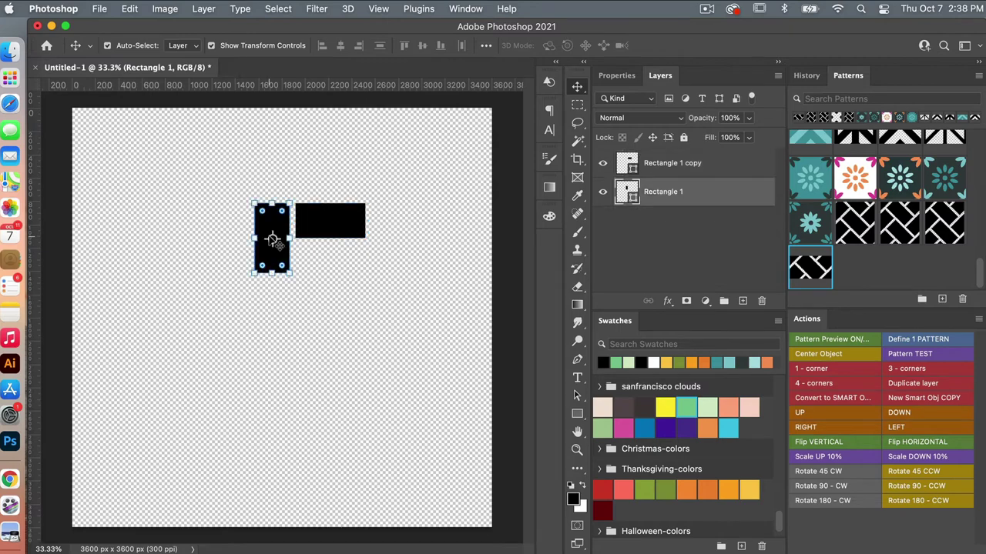
Duplicate Rectangle 1 as Rectangle 1 copy 2 and drag it up and right
{"action": "right_click", "coordinate": [685, 197]}
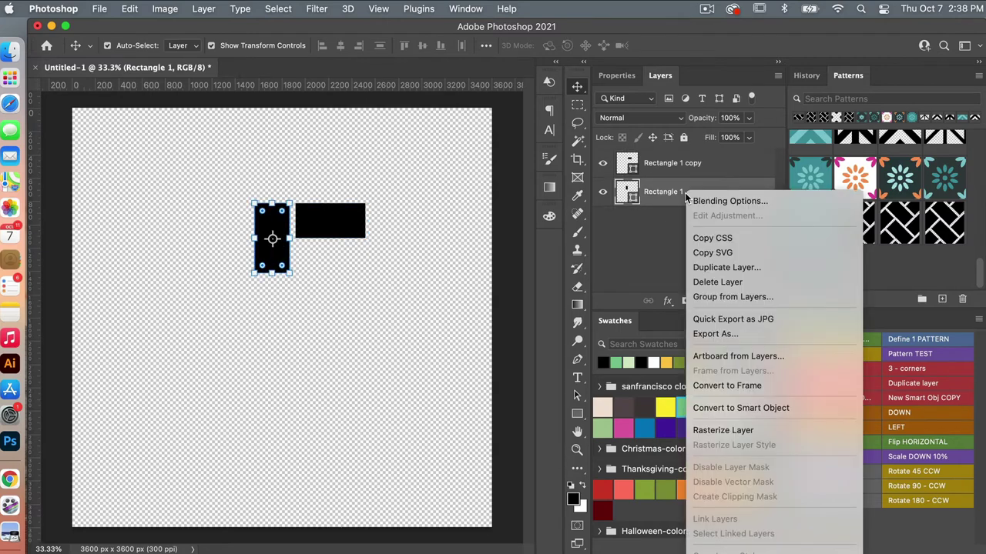
{"action": "left_click", "coordinate": [732, 265]}
{"action": "left_click", "coordinate": [650, 278]}
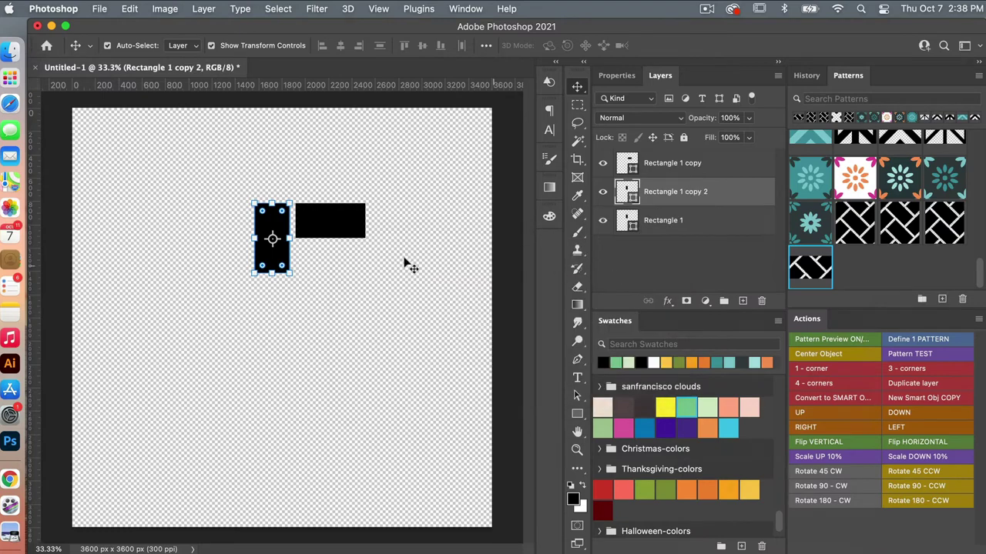
{"action": "left_click_drag", "start_coordinate": [277, 225], "coordinate": [355, 190]}
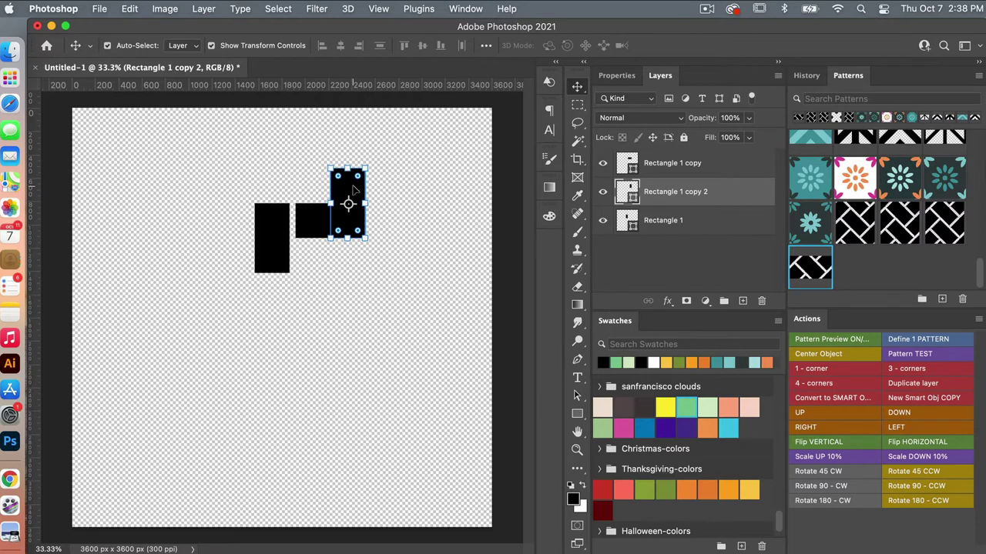
Shift Rectangle 1 copy 2 a further 350 px right via its X value
{"action": "key", "text": "super+t"}
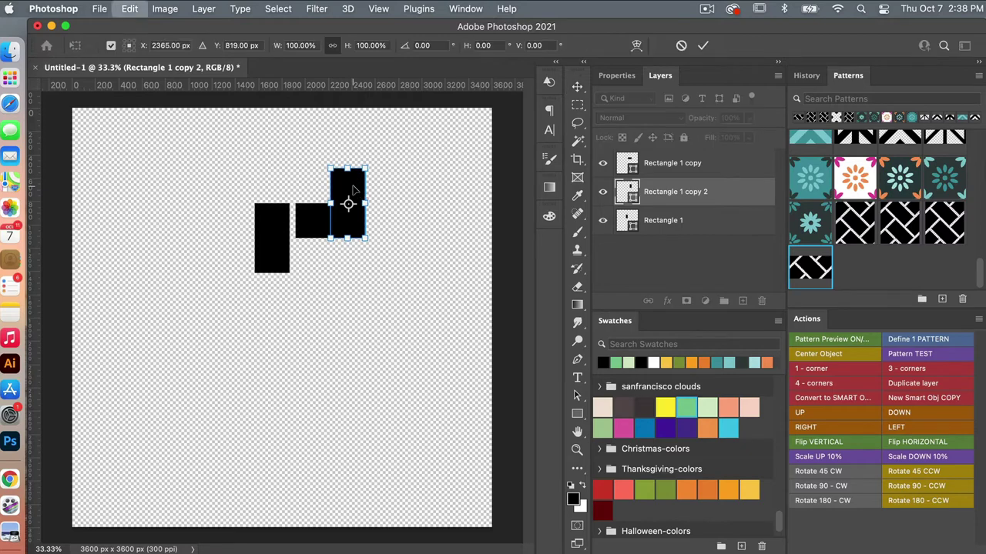
{"action": "left_click", "coordinate": [177, 45]}
{"action": "key", "text": "Right"}
{"action": "type", "text": "+350"}
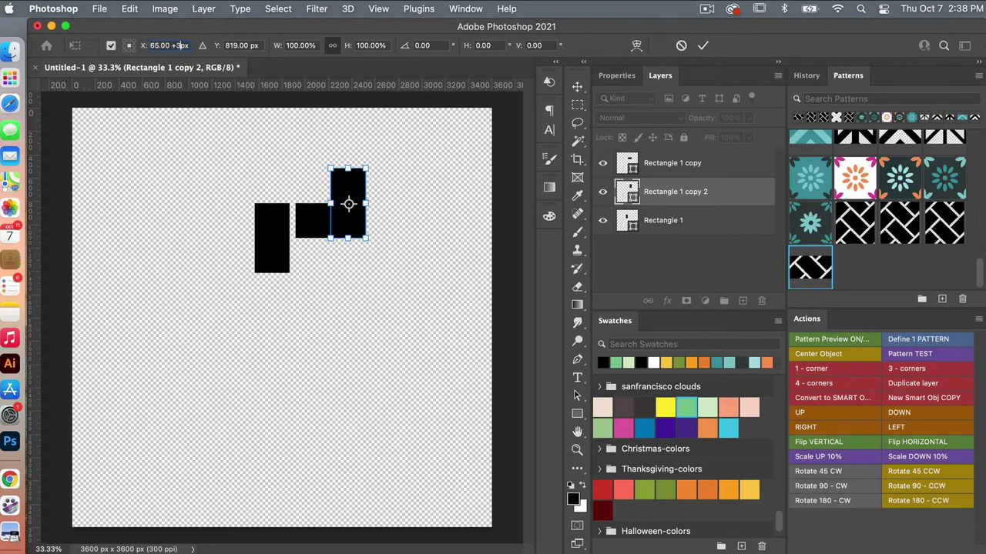
{"action": "left_click", "coordinate": [702, 46]}
{"action": "left_click", "coordinate": [275, 143]}
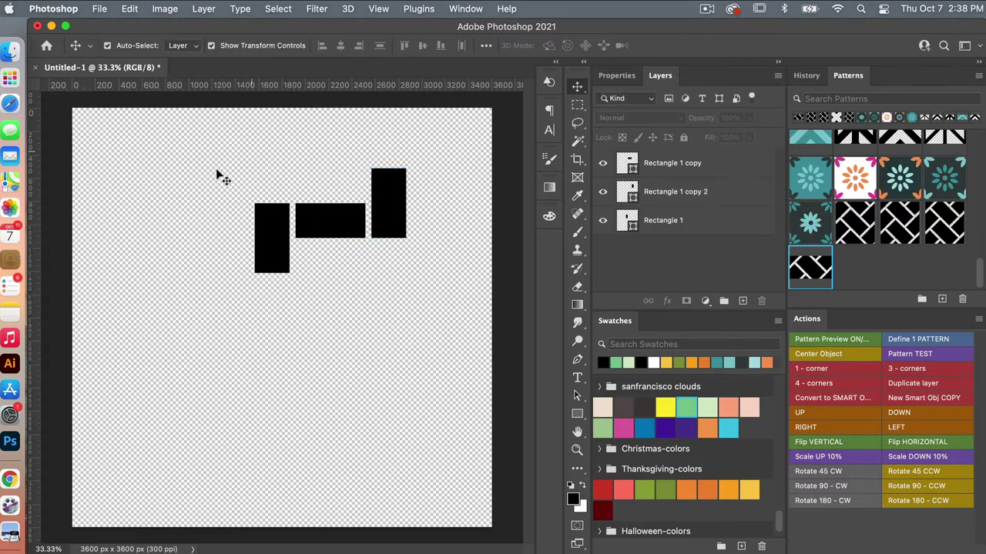
Rotate all three rectangles together by 45° and shift them about 123 px left
{"action": "left_click_drag", "start_coordinate": [182, 162], "coordinate": [445, 313]}
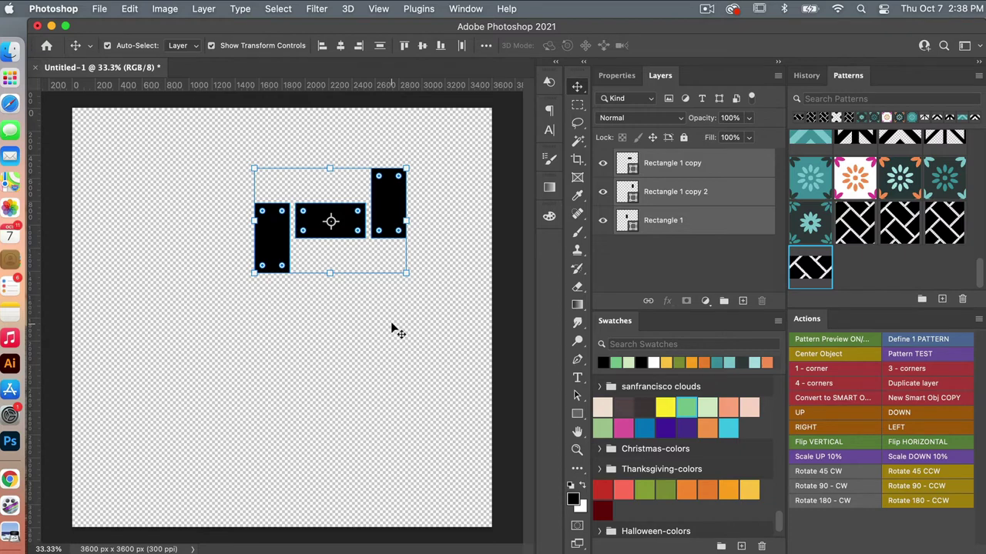
{"action": "key", "text": "super+t"}
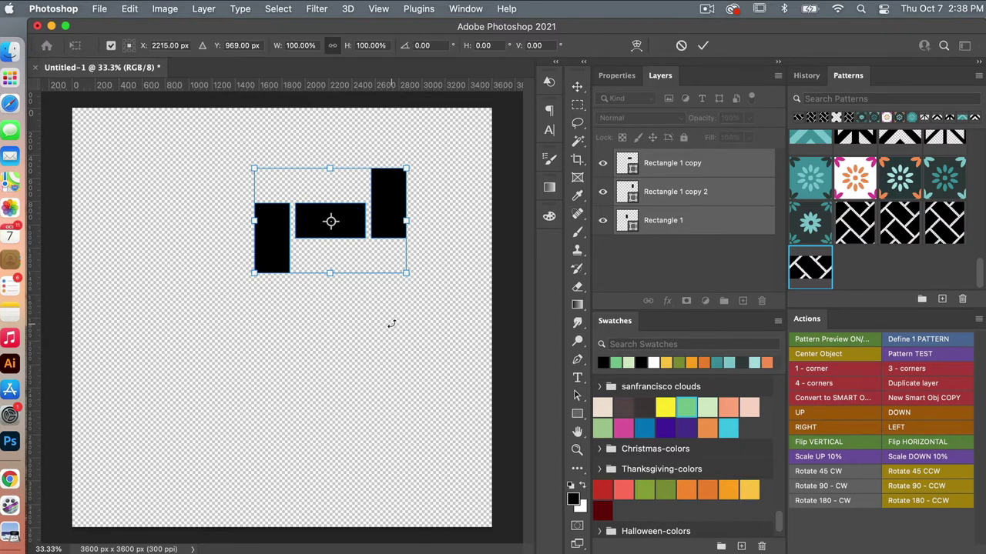
{"action": "left_click", "coordinate": [401, 48]}
{"action": "type", "text": "45"}
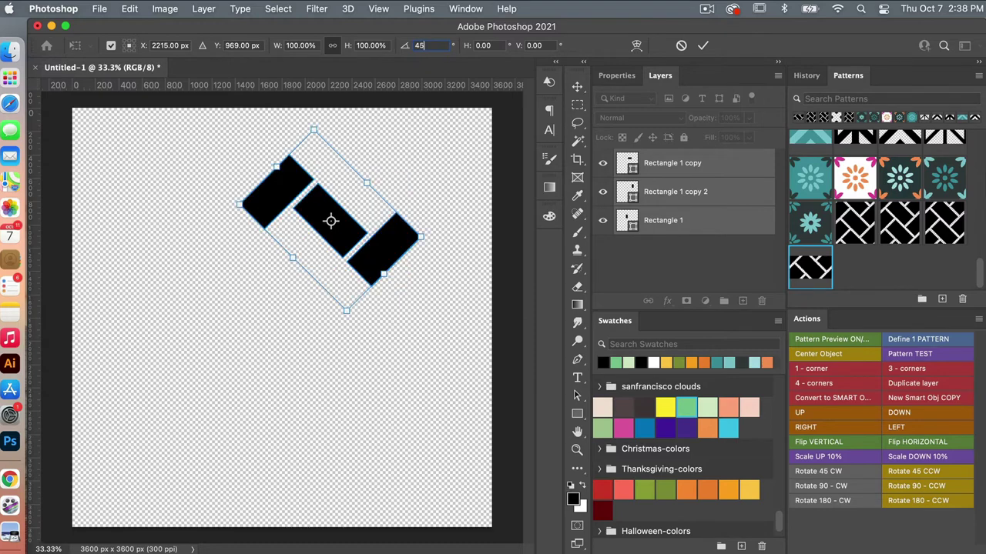
{"action": "left_click", "coordinate": [700, 48]}
{"action": "left_click_drag", "start_coordinate": [400, 252], "coordinate": [364, 252]}
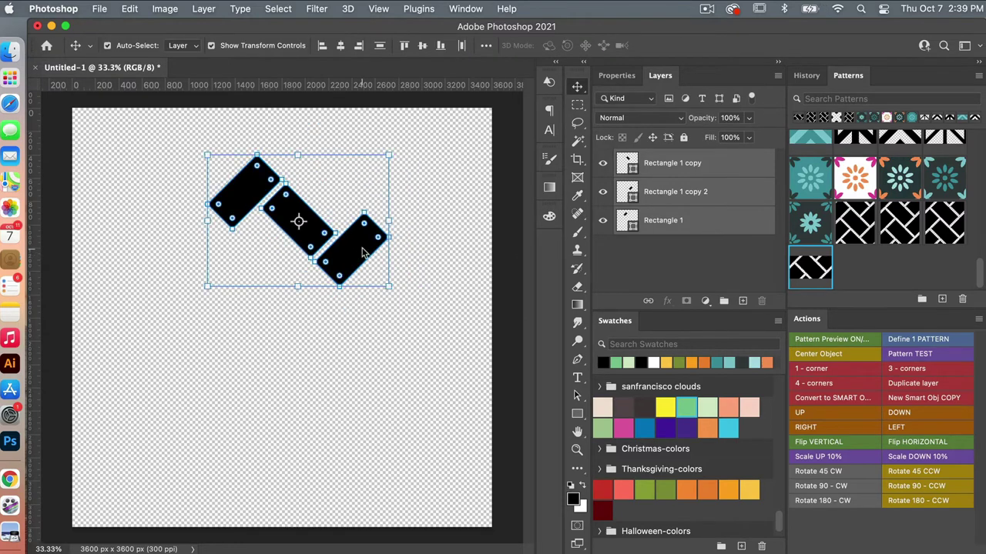
Duplicate the three rectangle layers and place the copied row below the first
{"action": "right_click", "coordinate": [707, 169]}
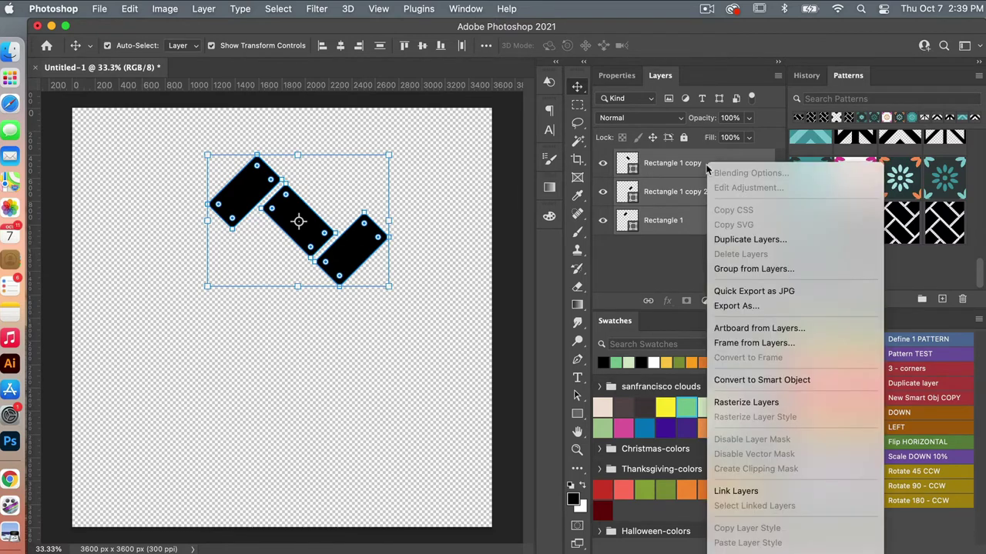
{"action": "left_click", "coordinate": [749, 243]}
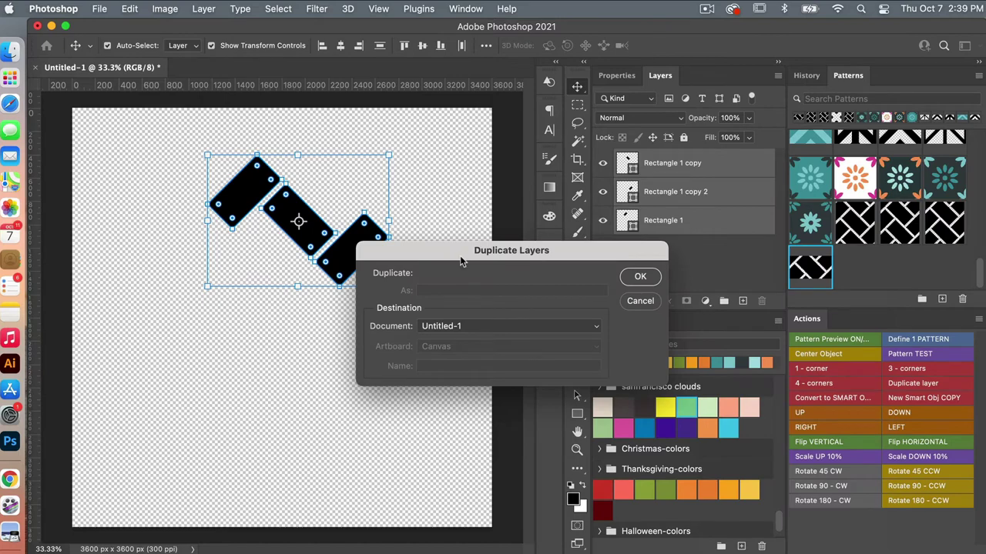
{"action": "left_click", "coordinate": [639, 278]}
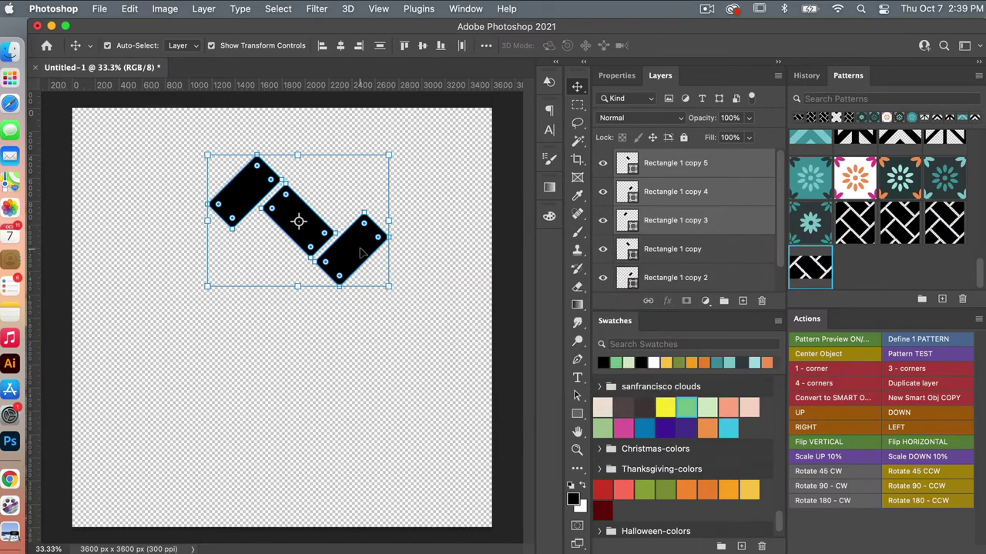
{"action": "left_click_drag", "start_coordinate": [362, 254], "coordinate": [364, 311]}
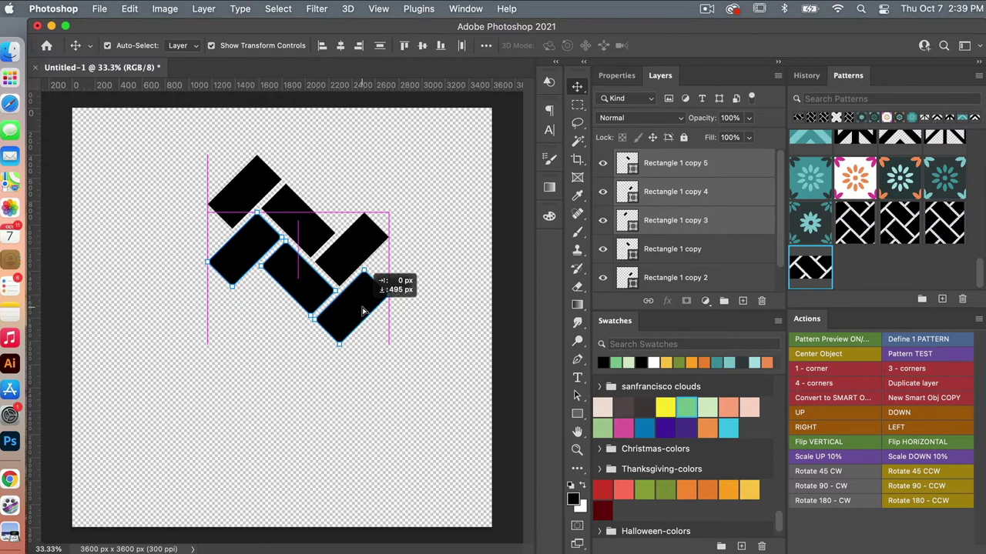
{"action": "left_click_drag", "start_coordinate": [362, 310], "coordinate": [362, 310]}
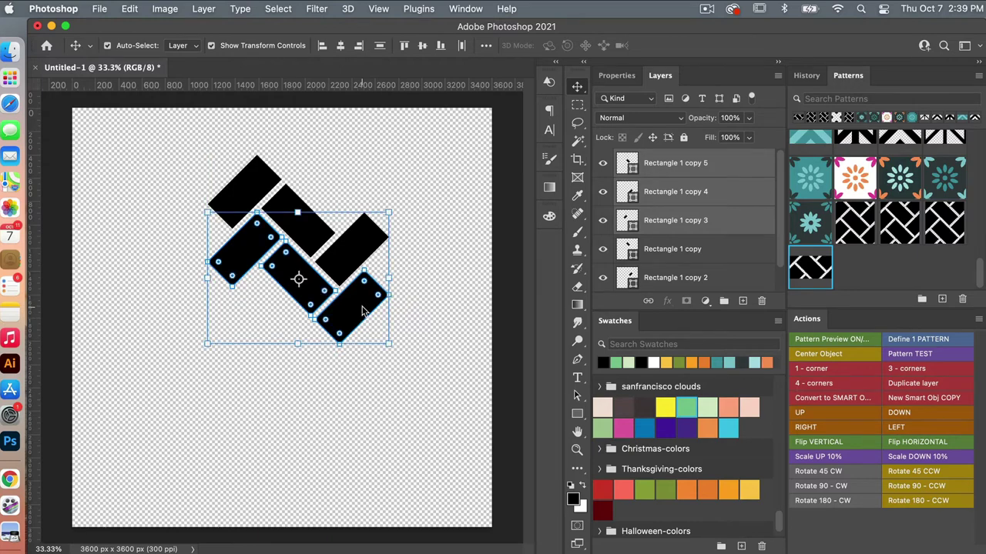
Duplicate the row again and move it down into a third row
{"action": "right_click", "coordinate": [671, 169]}
{"action": "left_click", "coordinate": [708, 238]}
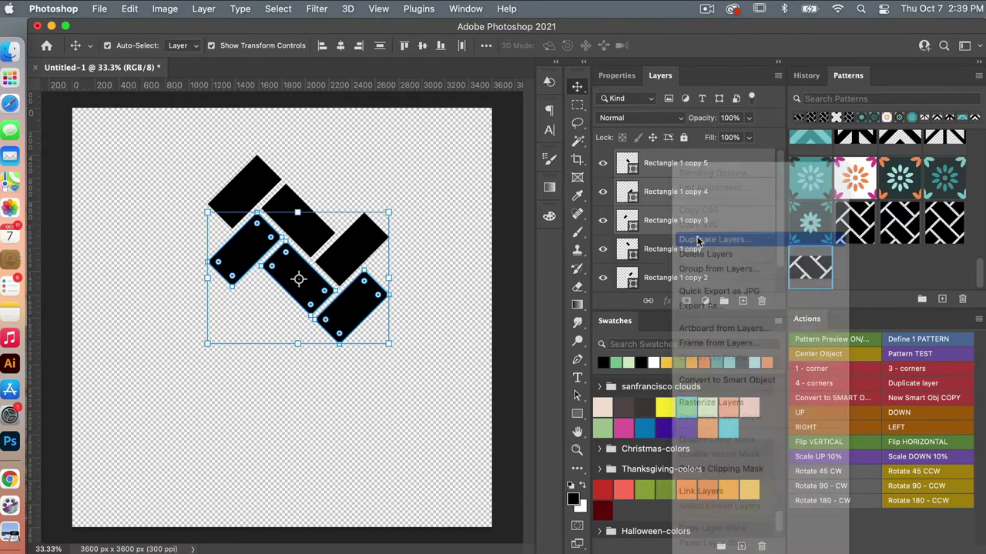
{"action": "left_click", "coordinate": [639, 276]}
{"action": "left_click_drag", "start_coordinate": [359, 313], "coordinate": [355, 368]}
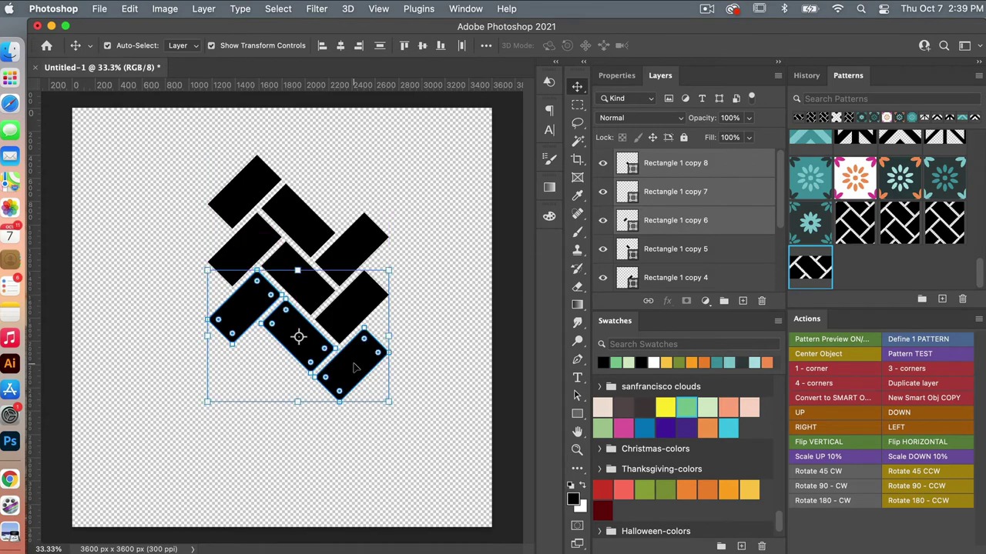
{"action": "left_click", "coordinate": [449, 240]}
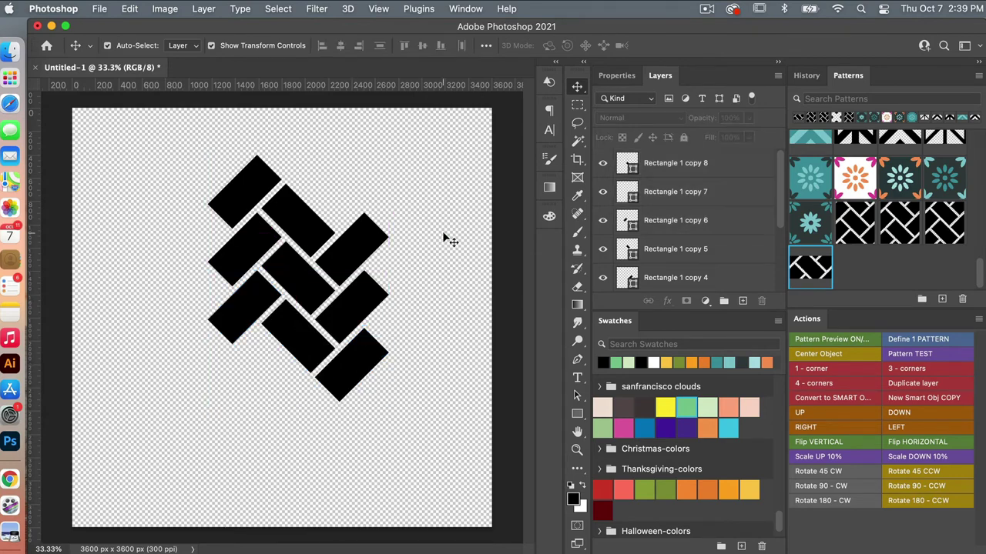
{"action": "left_click", "coordinate": [246, 245]}
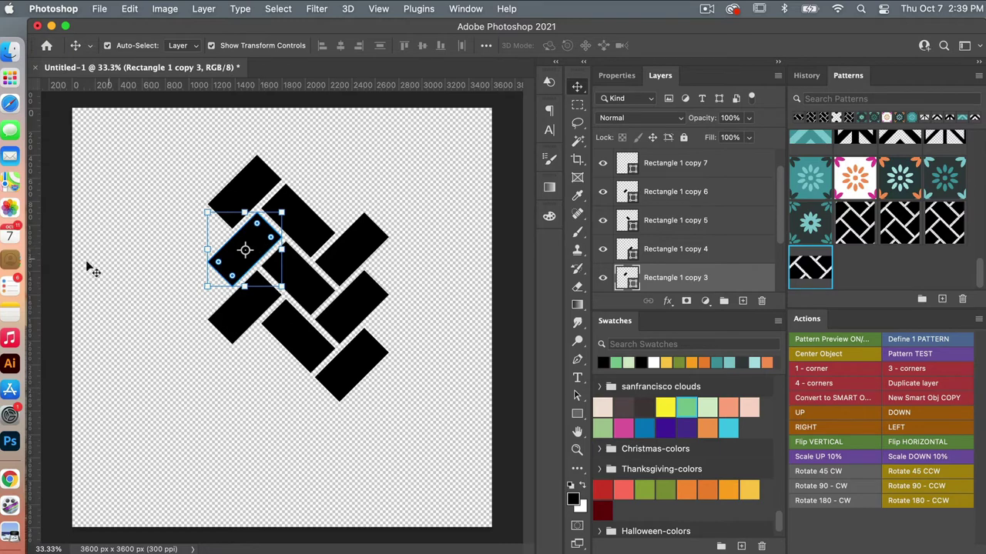
Snap two vertical guides and two horizontal guides (Y 1216.5, 1492.1 px) to rectangle centres
{"action": "left_click_drag", "start_coordinate": [30, 256], "coordinate": [245, 296]}
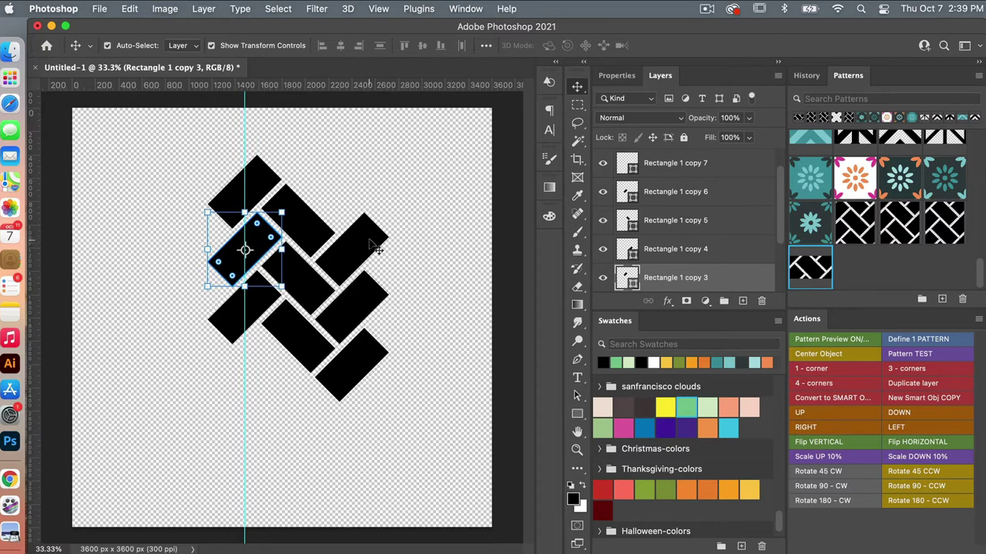
{"action": "left_click", "coordinate": [374, 246]}
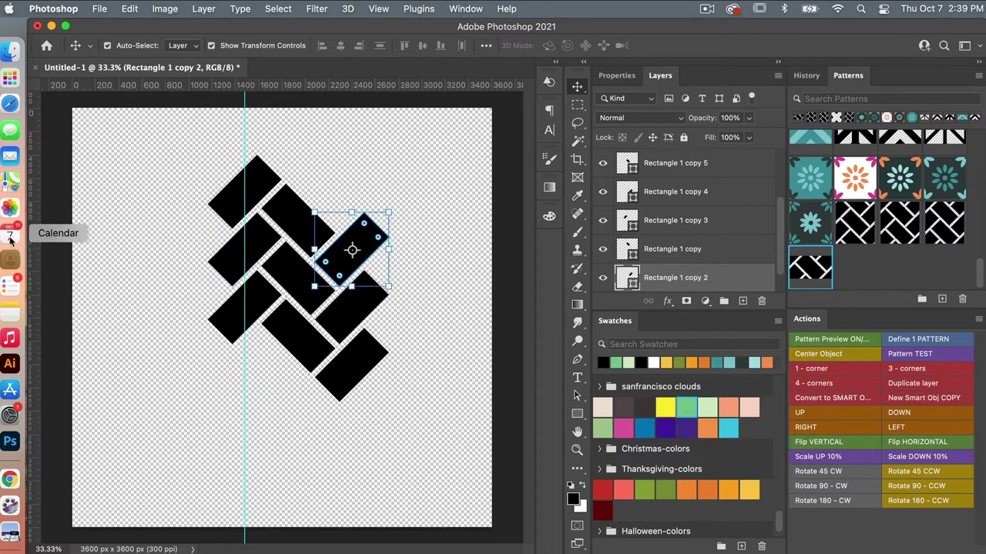
{"action": "left_click_drag", "start_coordinate": [31, 260], "coordinate": [352, 316]}
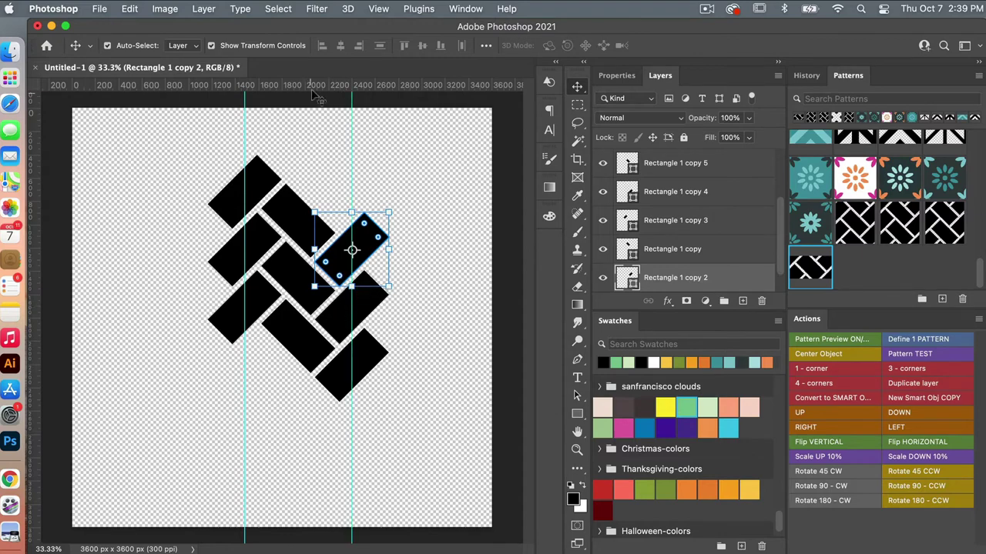
{"action": "left_click_drag", "start_coordinate": [315, 90], "coordinate": [322, 249]}
{"action": "key", "text": "F2"}
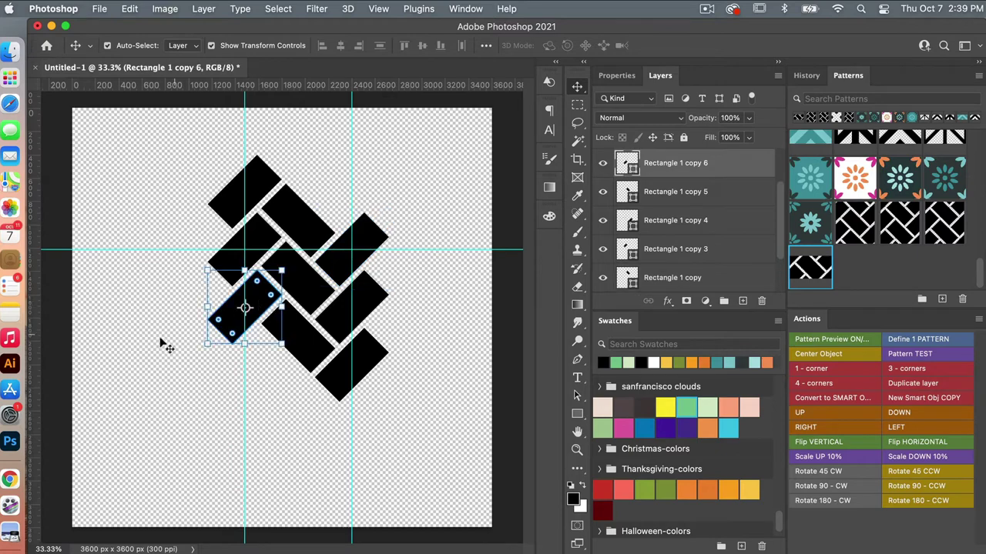
{"action": "left_click_drag", "start_coordinate": [330, 93], "coordinate": [330, 307]}
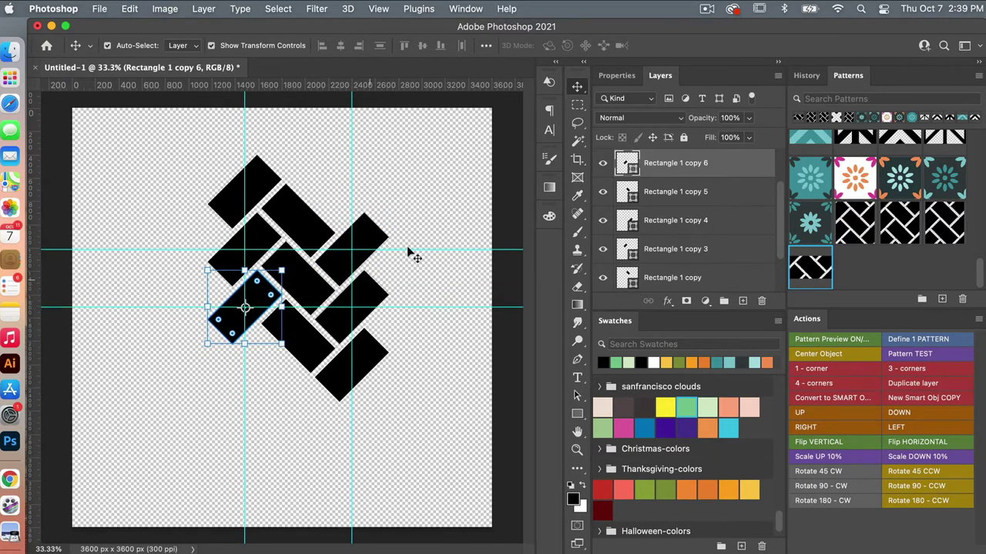
{"action": "left_click", "coordinate": [441, 224]}
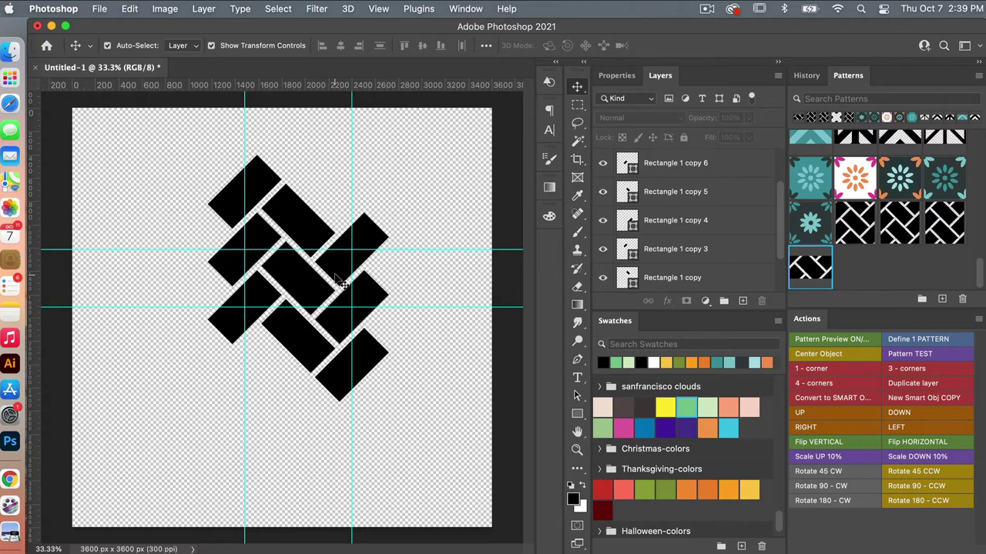
Marquee-select the guide-bounded tile and define it as Pattern 1250
{"action": "left_click", "coordinate": [578, 108]}
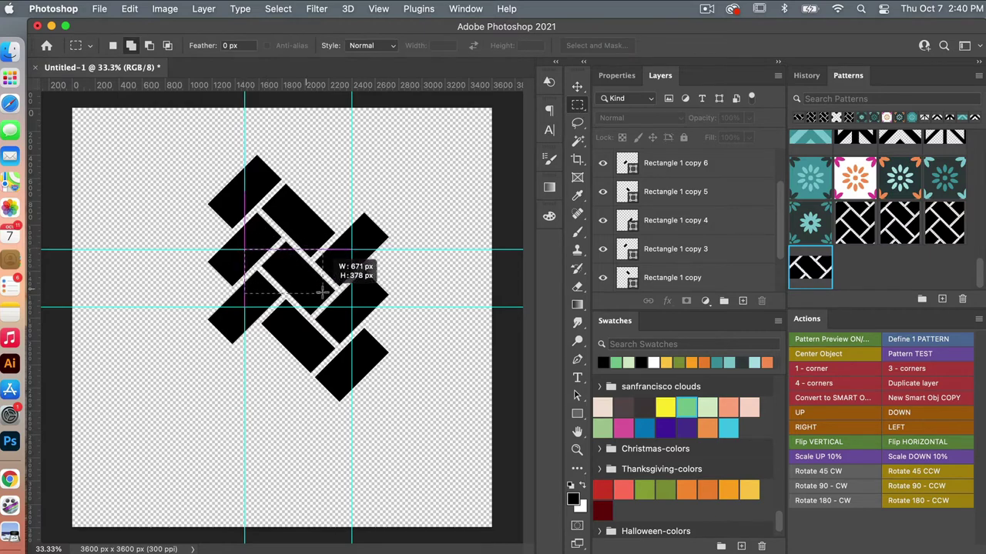
{"action": "left_click_drag", "start_coordinate": [333, 306], "coordinate": [354, 311]}
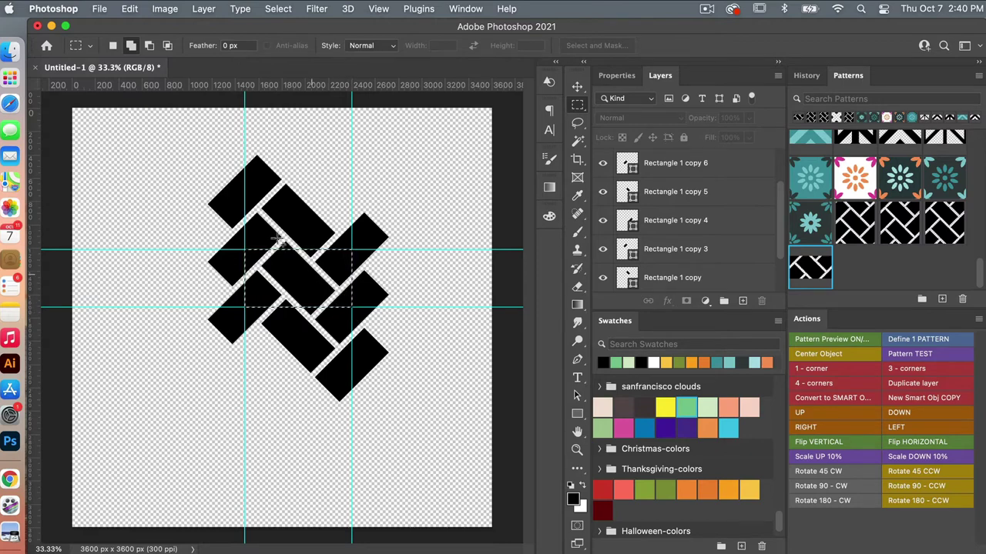
{"action": "left_click", "coordinate": [131, 10]}
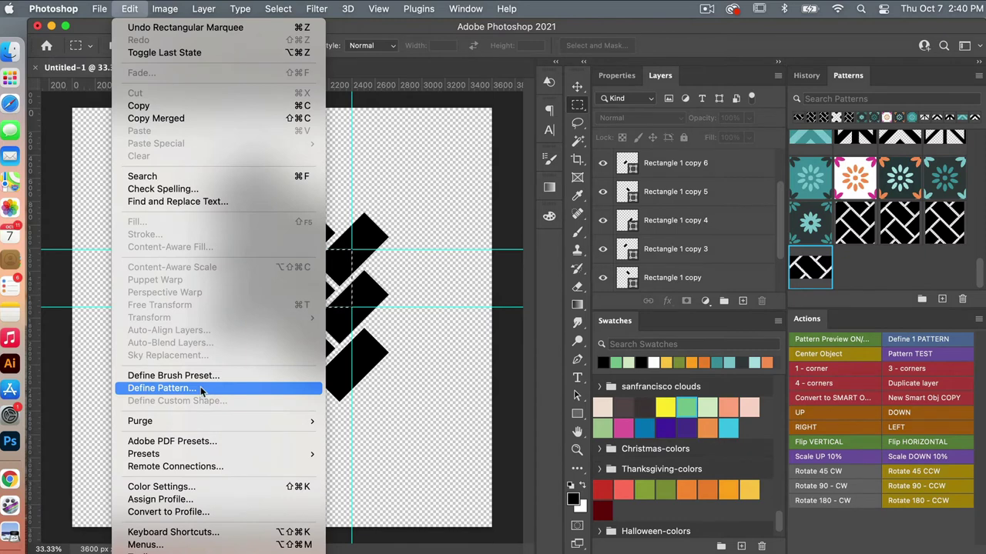
{"action": "left_click", "coordinate": [162, 389]}
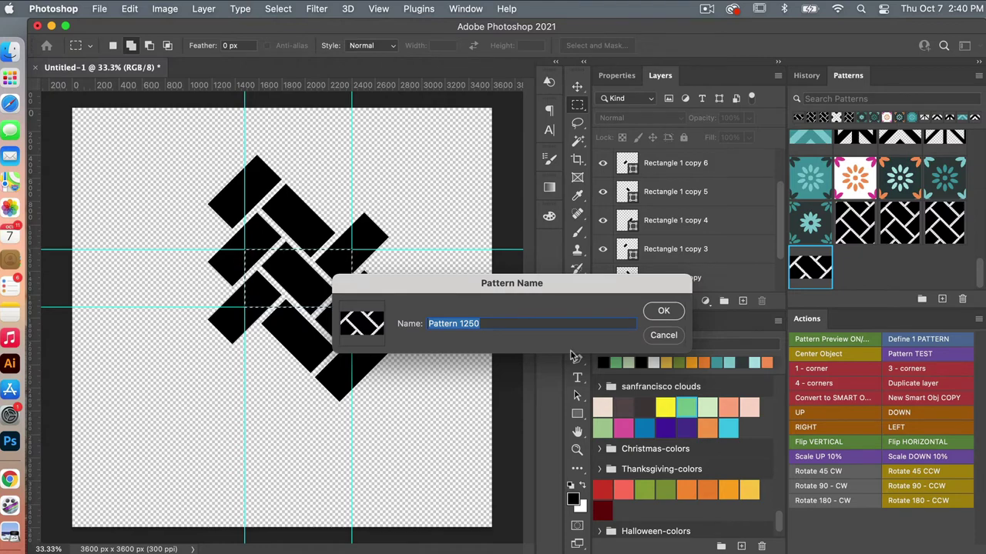
{"action": "left_click", "coordinate": [665, 313]}
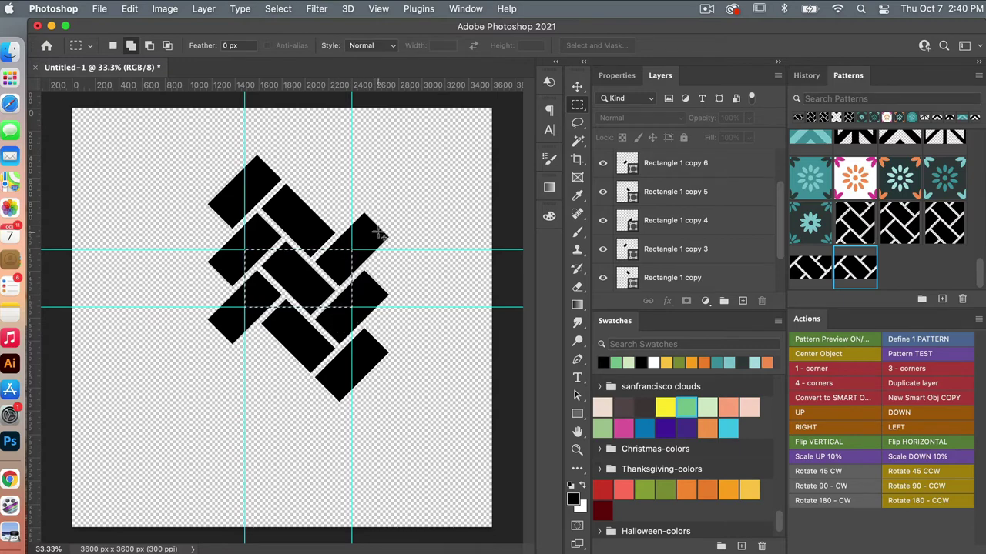
Crop to the tile selection, then create a transparent 3600 × 3600 px, 300 ppi document
{"action": "left_click", "coordinate": [165, 9]}
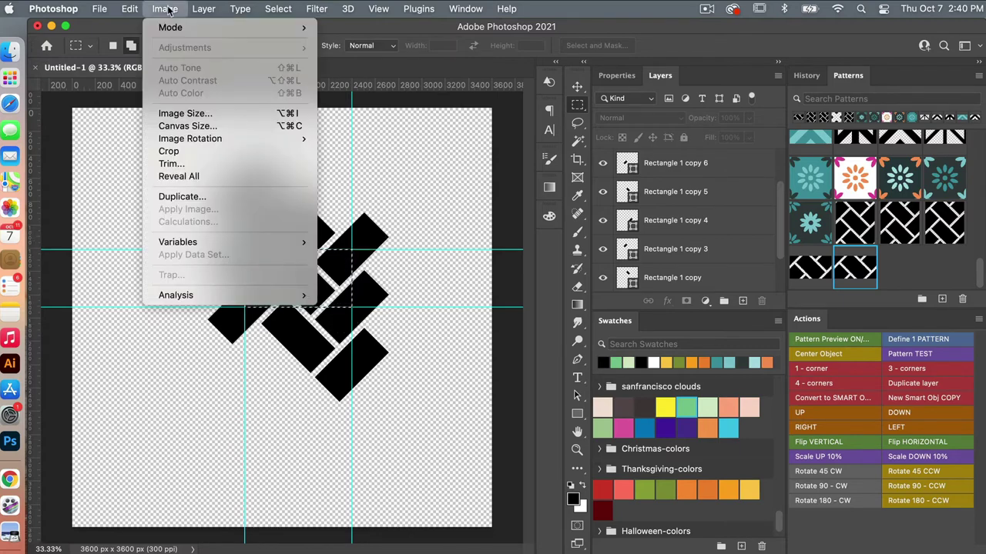
{"action": "left_click", "coordinate": [174, 151]}
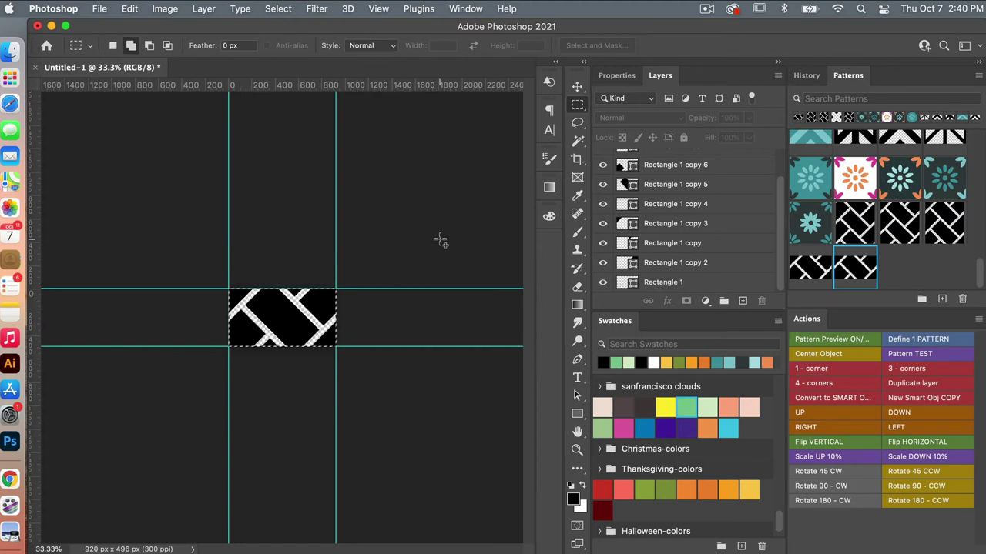
{"action": "left_click", "coordinate": [99, 8]}
{"action": "left_click", "coordinate": [110, 28]}
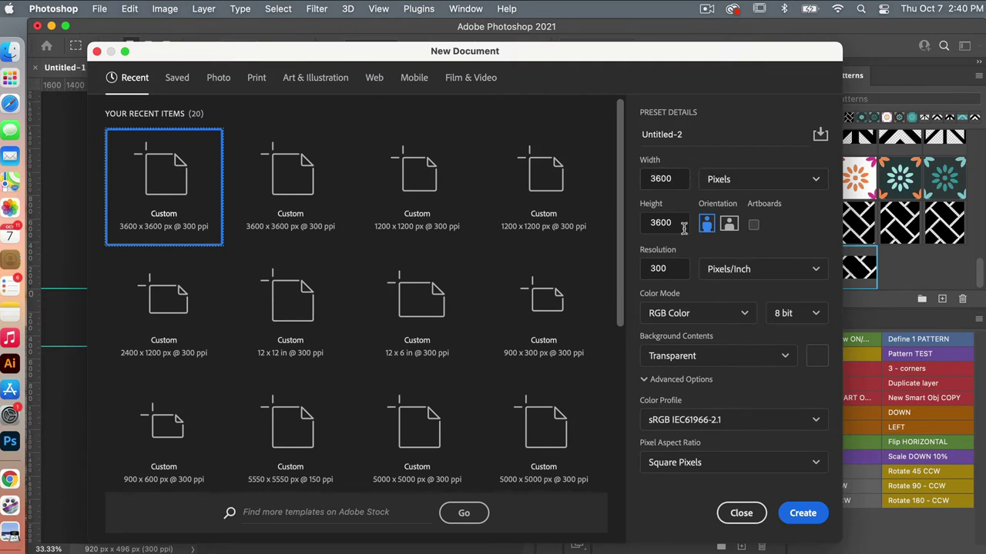
{"action": "left_click", "coordinate": [805, 513]}
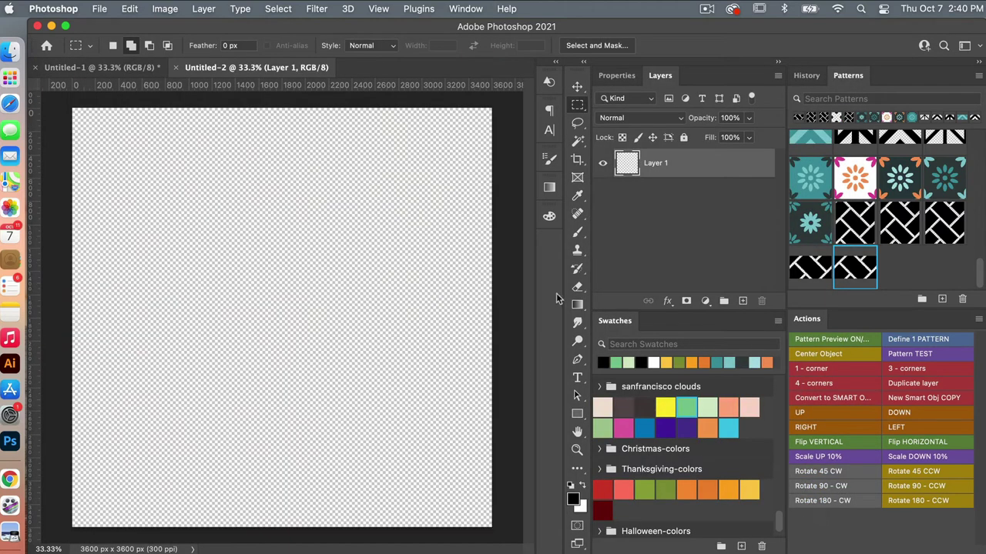
Add a Pattern Fill layer using the new herringbone pattern
{"action": "left_click", "coordinate": [705, 300]}
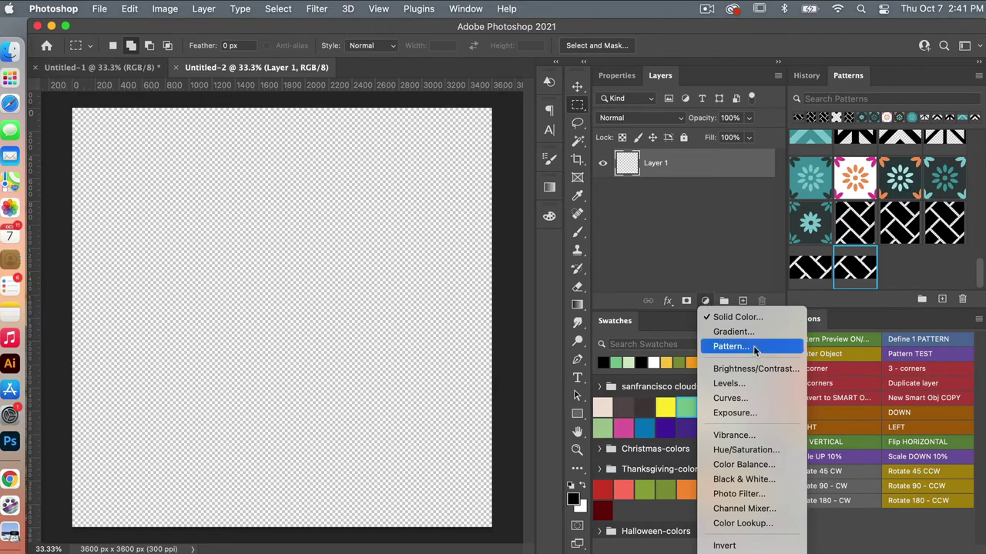
{"action": "left_click", "coordinate": [730, 347]}
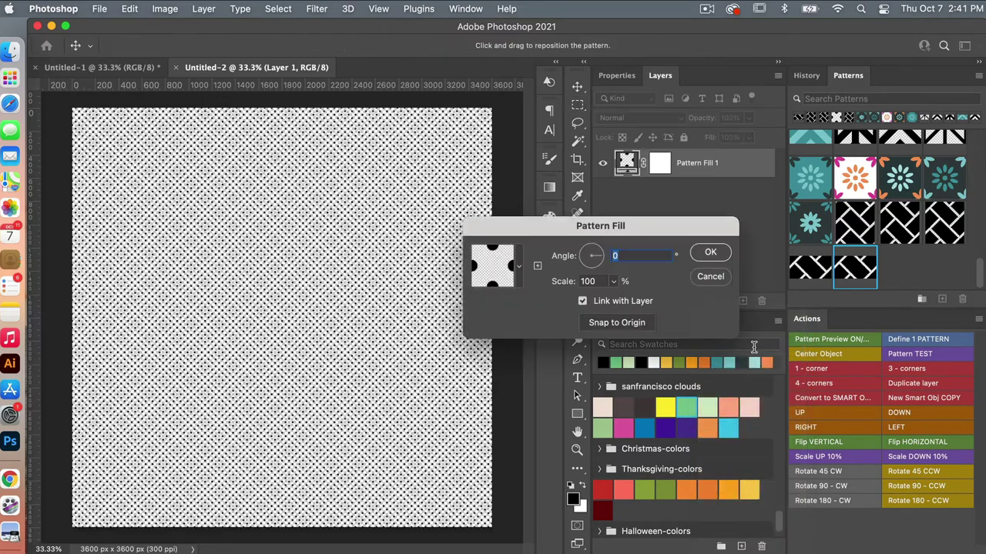
{"action": "left_click", "coordinate": [518, 266]}
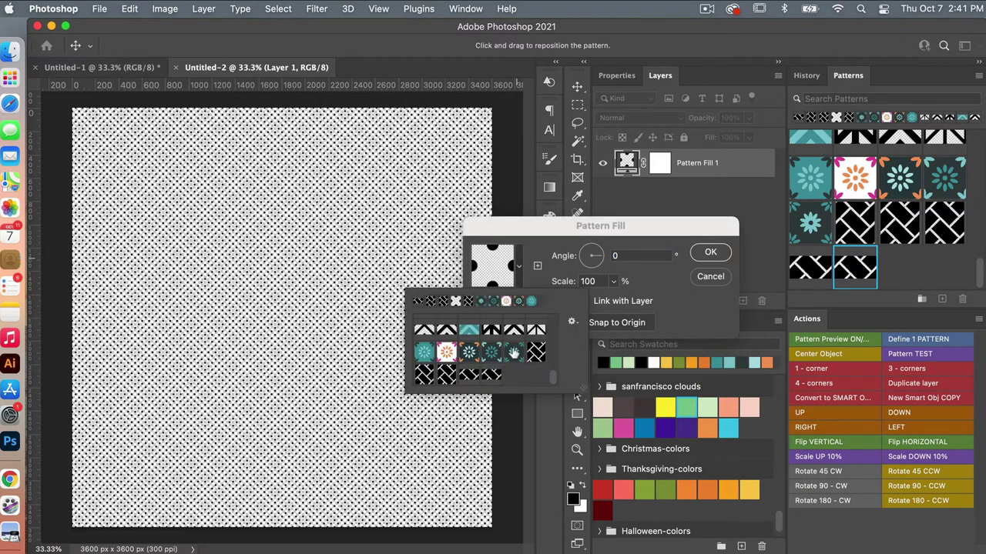
{"action": "left_click", "coordinate": [491, 374]}
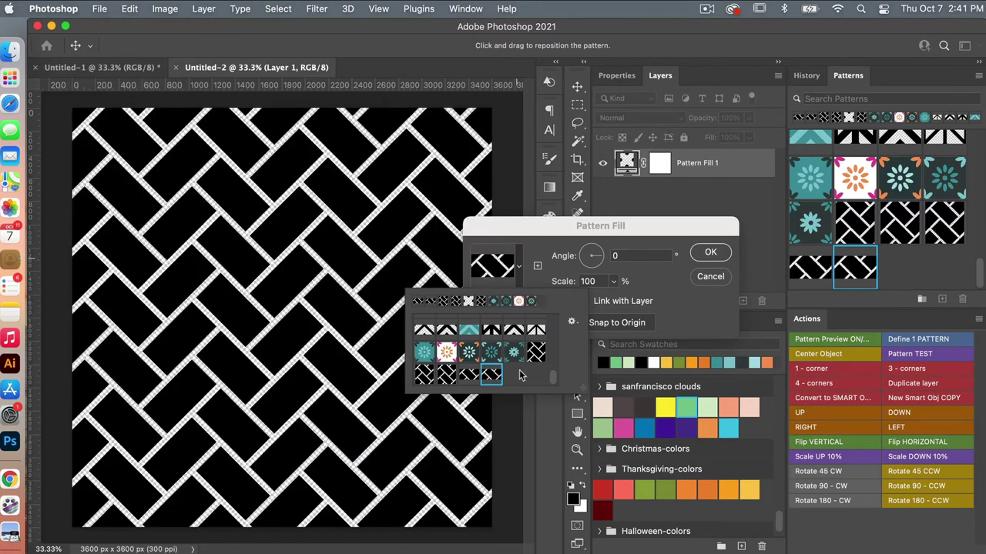
{"action": "left_click", "coordinate": [560, 274]}
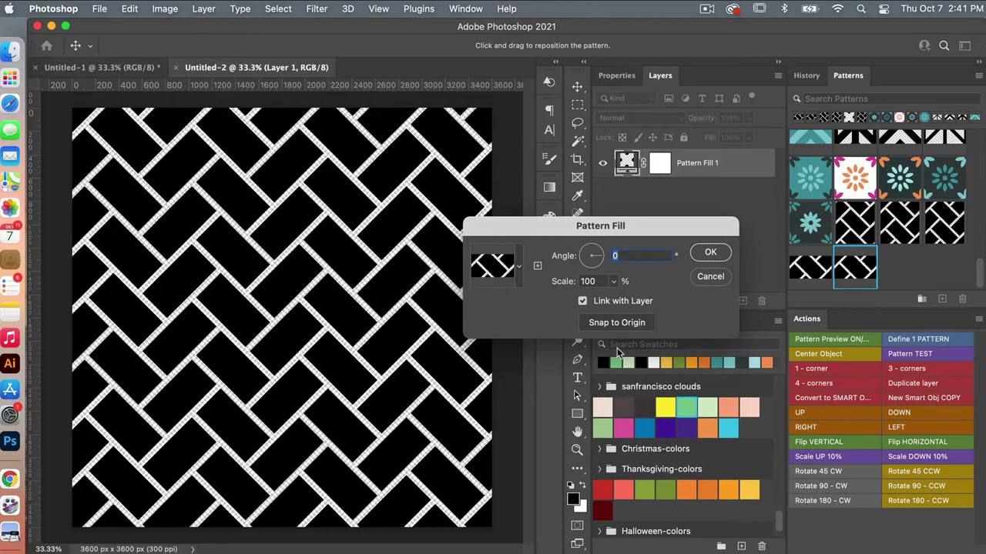
Snap the pattern back to origin, set its scale to 50%, and apply it
{"action": "left_click_drag", "start_coordinate": [341, 312], "coordinate": [319, 280]}
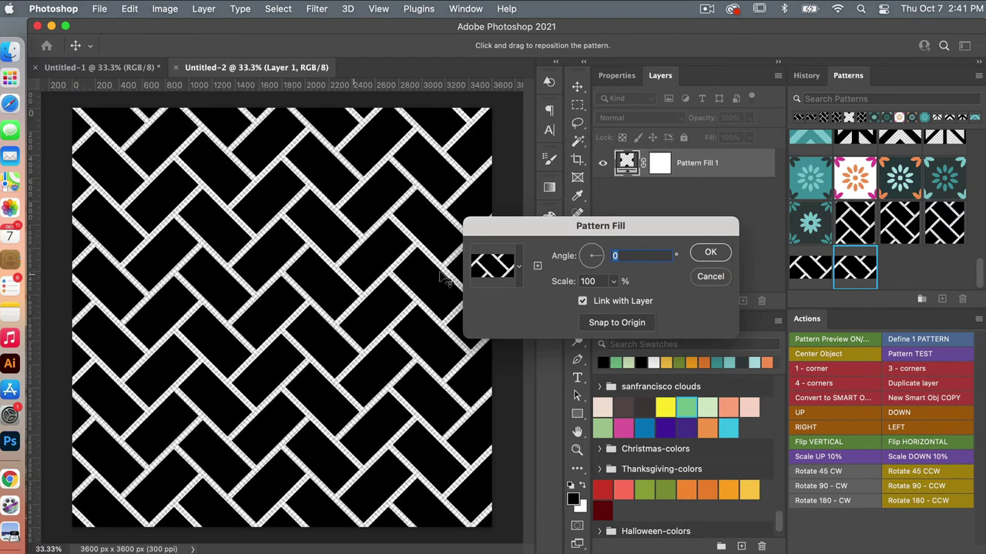
{"action": "left_click", "coordinate": [644, 325]}
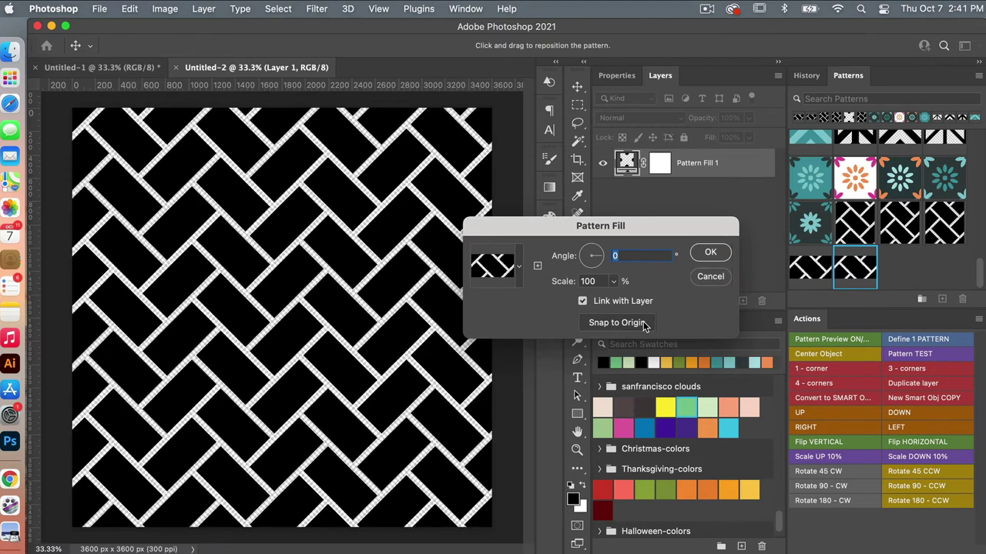
{"action": "left_click", "coordinate": [594, 282]}
{"action": "type", "text": "50"}
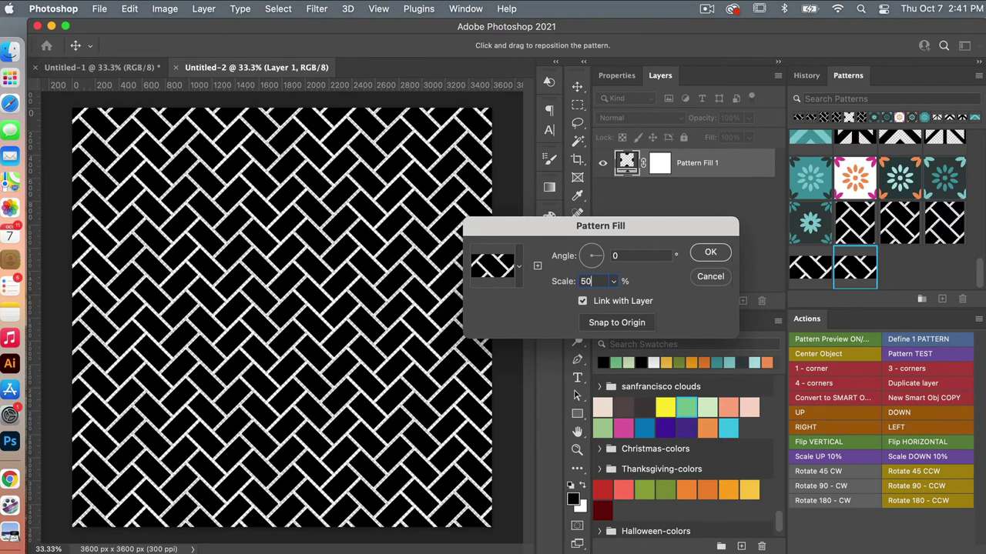
{"action": "left_click", "coordinate": [712, 254]}
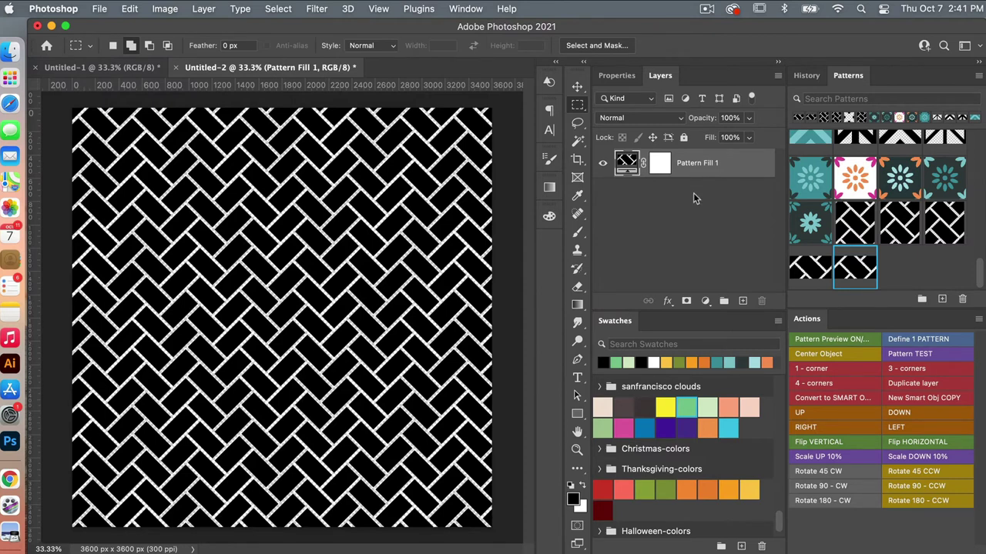
Add a black Solid Color fill layer
{"action": "left_click", "coordinate": [705, 302]}
{"action": "left_click", "coordinate": [752, 316]}
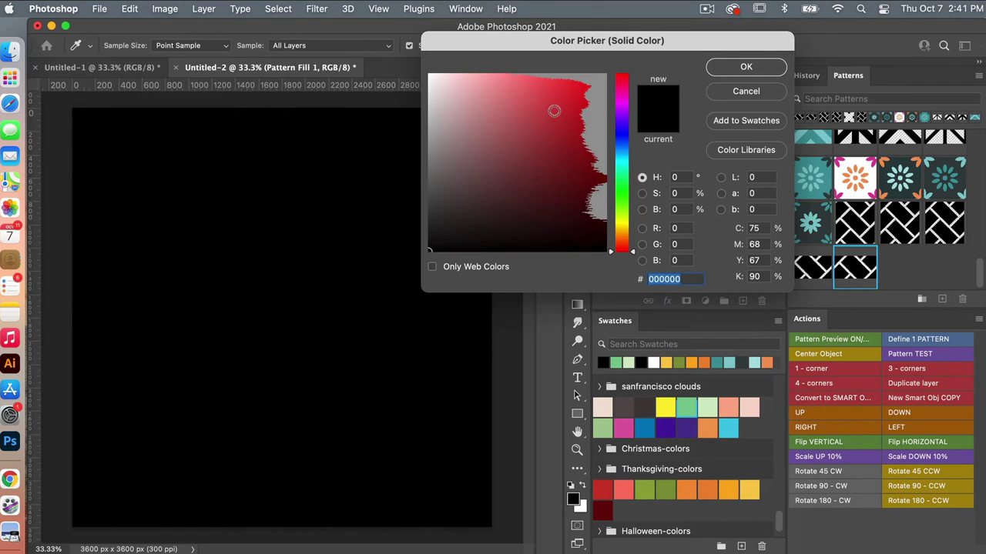
{"action": "left_click", "coordinate": [746, 68]}
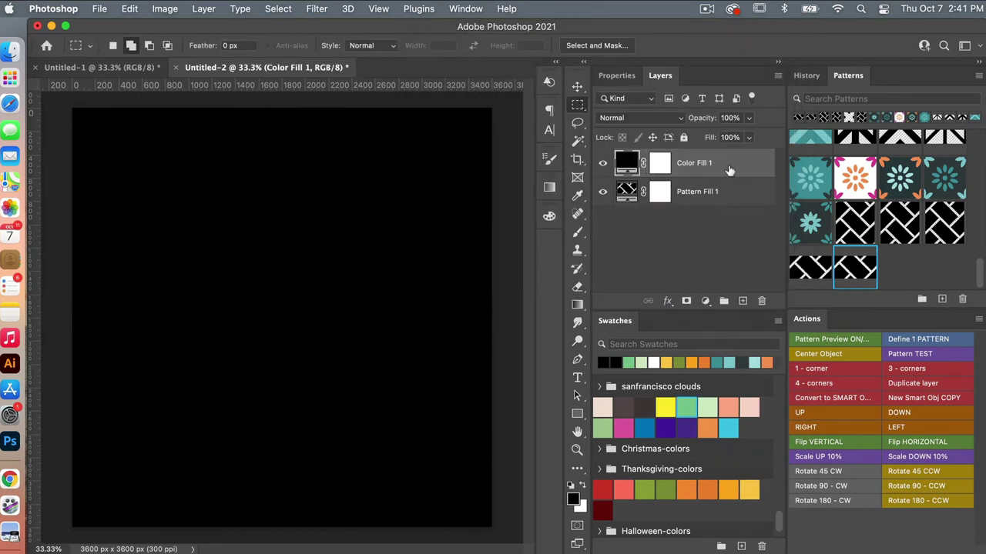
Clip Color Fill 1 to Pattern Fill 1, then select Pattern Fill 1
{"action": "right_click", "coordinate": [722, 170]}
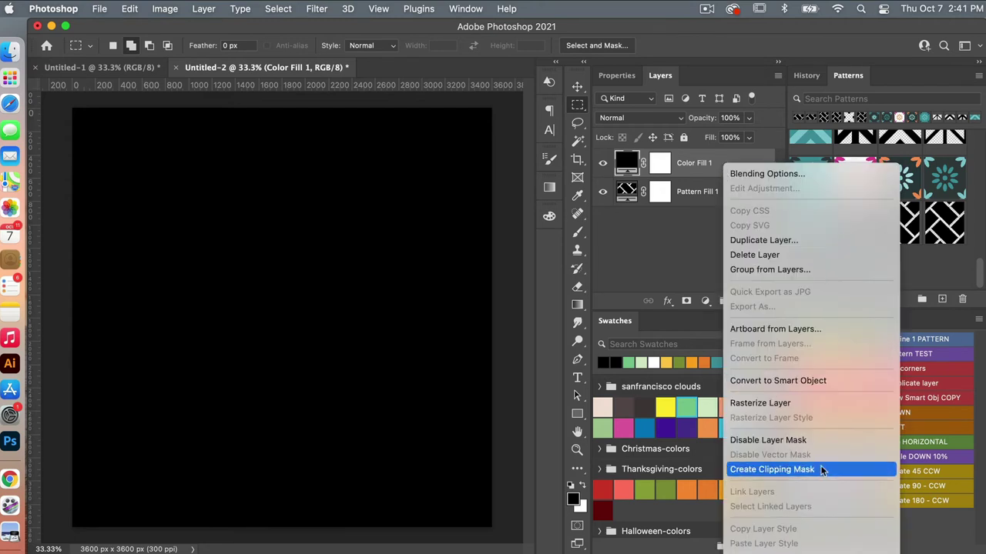
{"action": "left_click", "coordinate": [721, 159]}
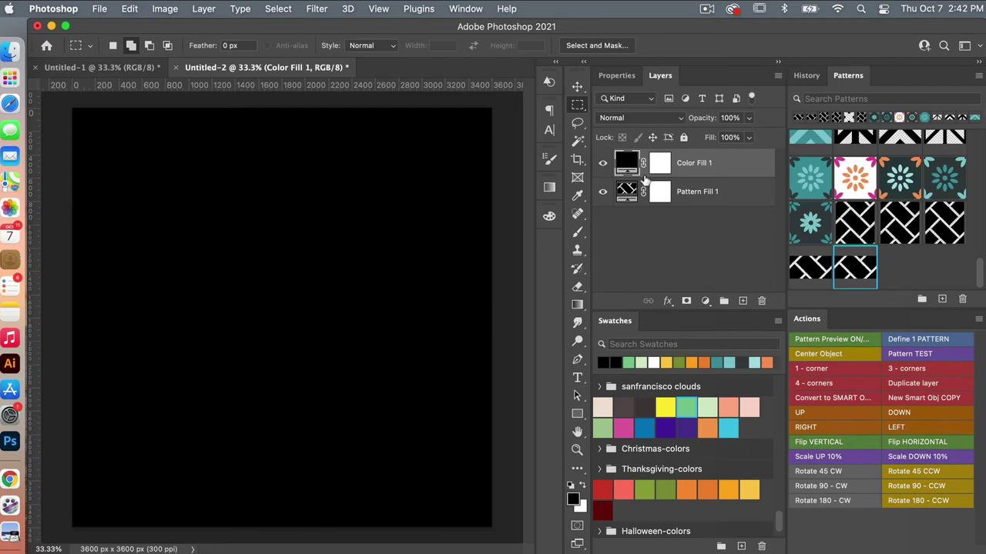
{"action": "left_click", "coordinate": [645, 179], "text": "alt"}
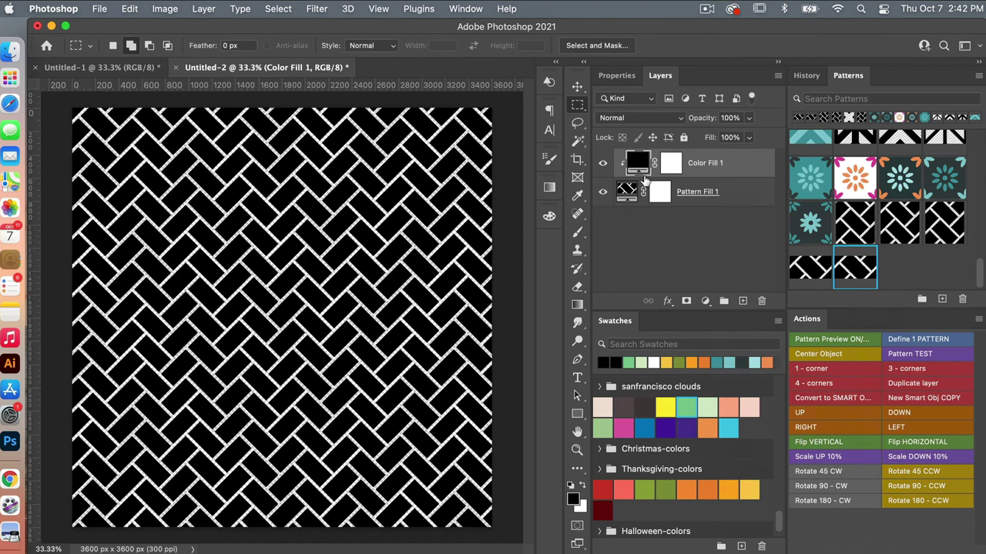
{"action": "left_click", "coordinate": [739, 196]}
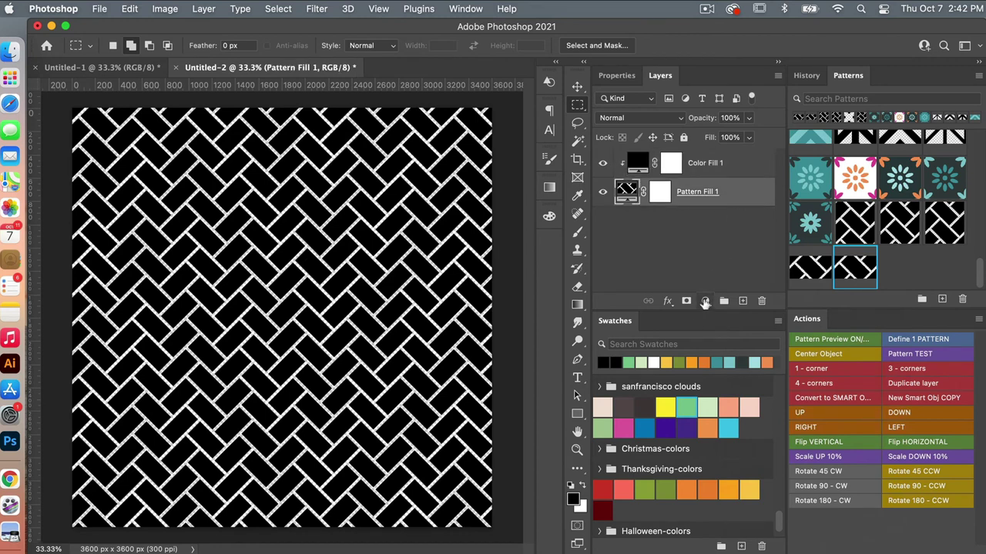
Add a white (ffffff) Color Fill 2 layer and move it below Pattern Fill 1
{"action": "left_click", "coordinate": [704, 301]}
{"action": "left_click", "coordinate": [799, 321]}
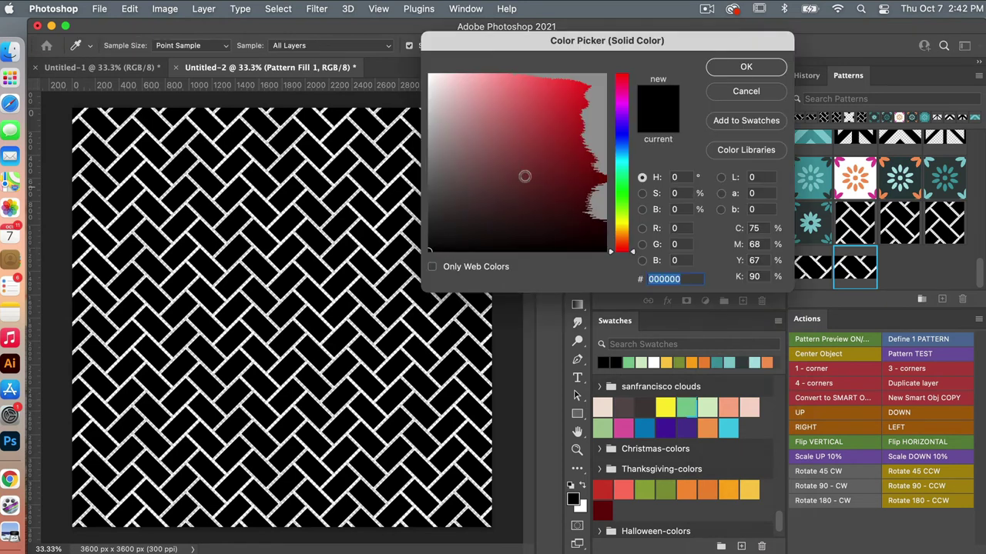
{"action": "type", "text": "ffffff"}
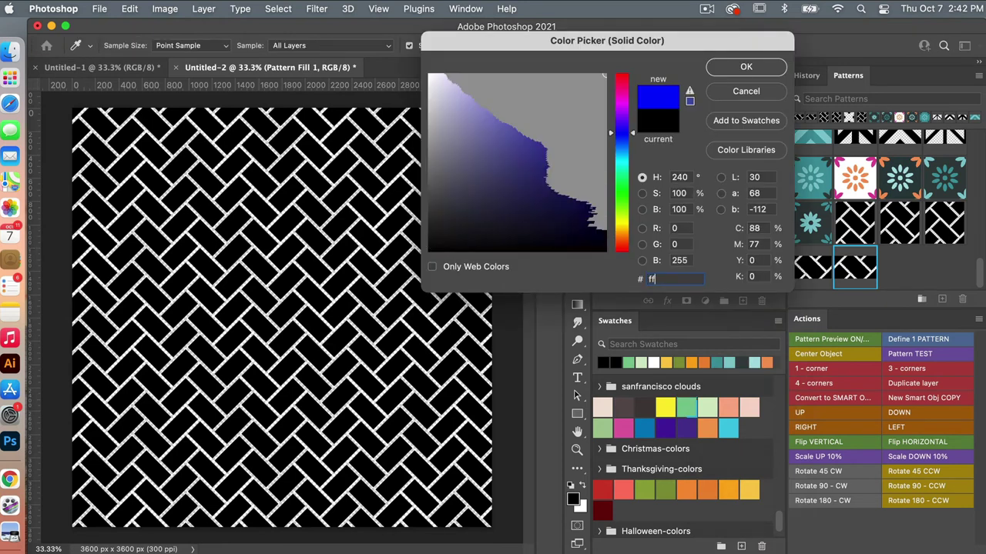
{"action": "left_click", "coordinate": [746, 66]}
{"action": "left_click_drag", "start_coordinate": [714, 192], "coordinate": [713, 233]}
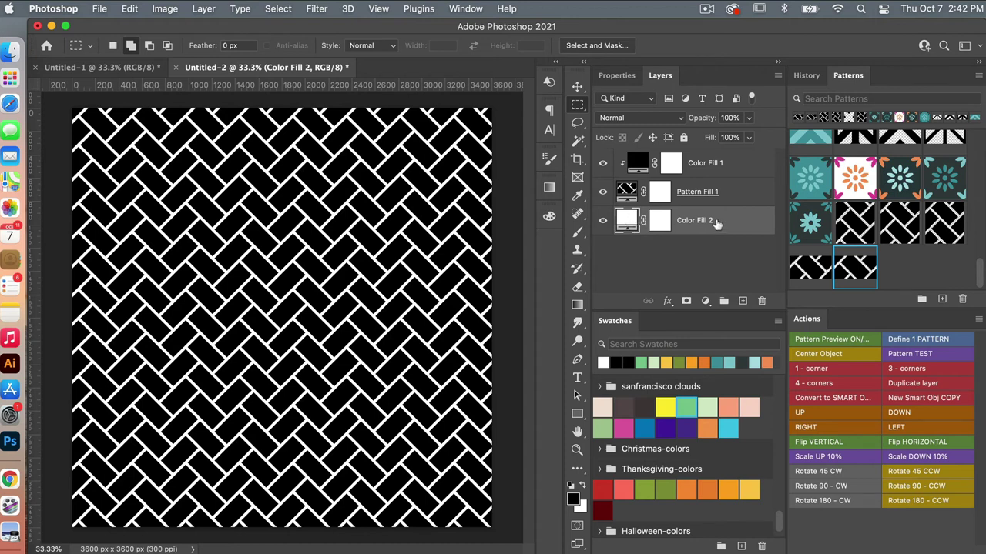
Make Color Fill 2 light green and Color Fill 1 medium green
{"action": "left_click", "coordinate": [708, 407]}
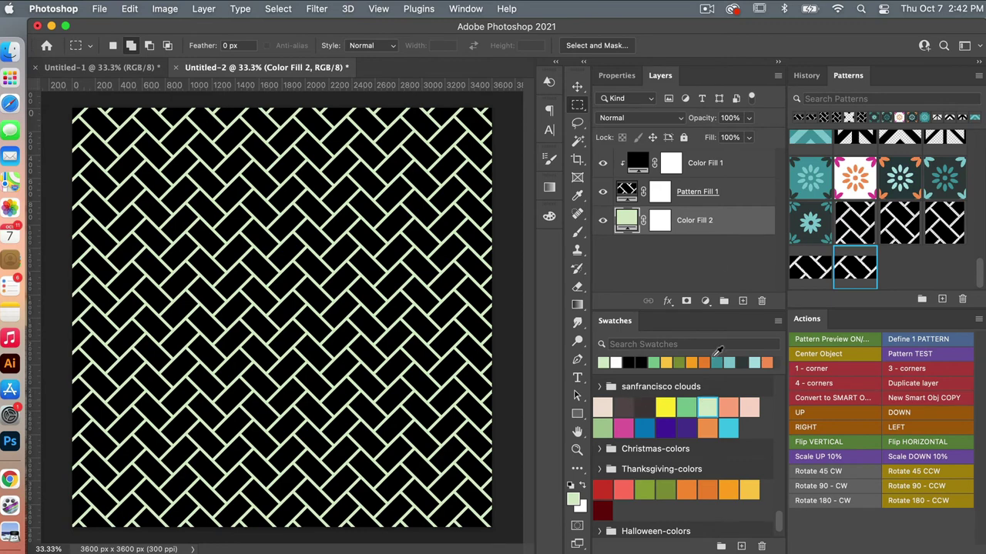
{"action": "left_click", "coordinate": [740, 168]}
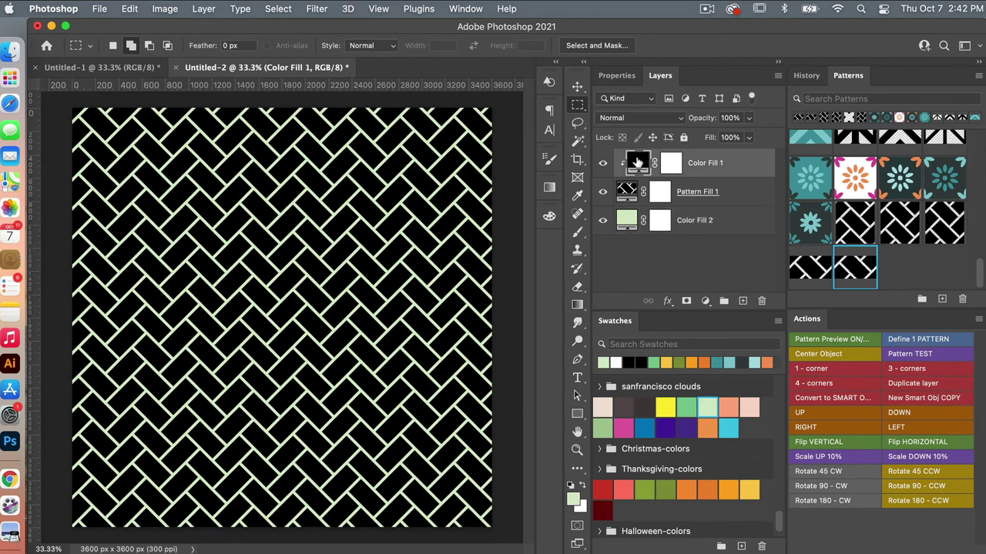
{"action": "left_click", "coordinate": [686, 406]}
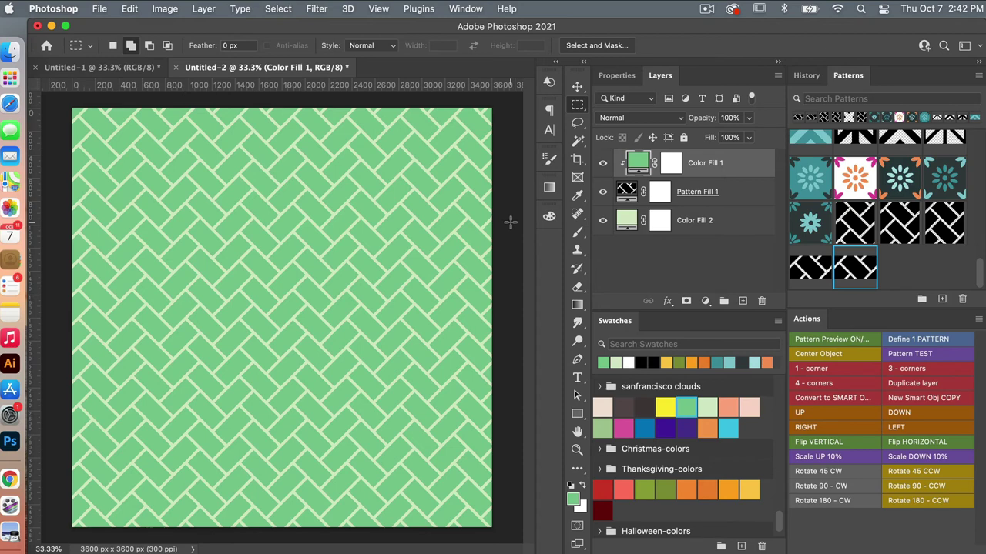
Open Export As for Untitled-2 with JPG as the format
{"action": "left_click", "coordinate": [102, 10]}
{"action": "mouse_move", "coordinate": [153, 185]}
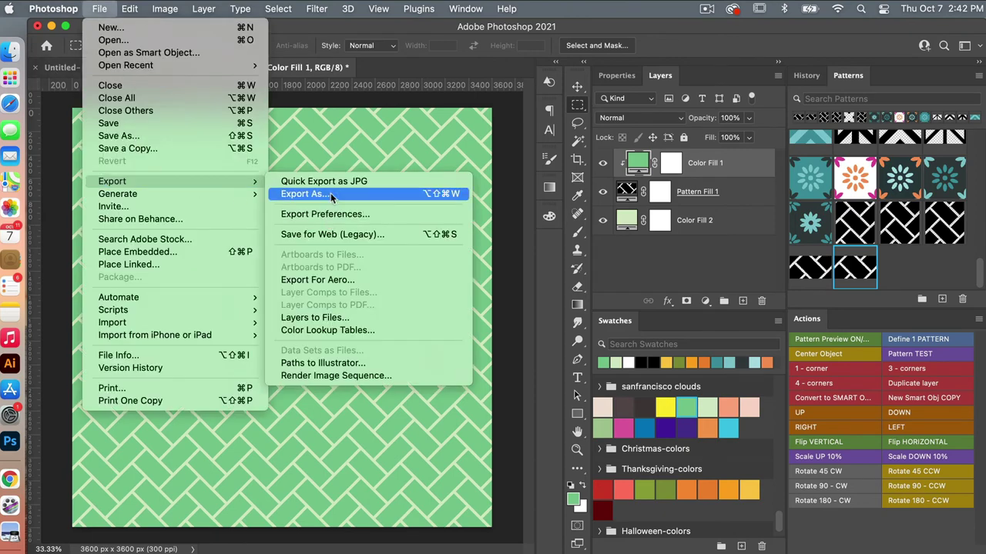
{"action": "left_click", "coordinate": [305, 193]}
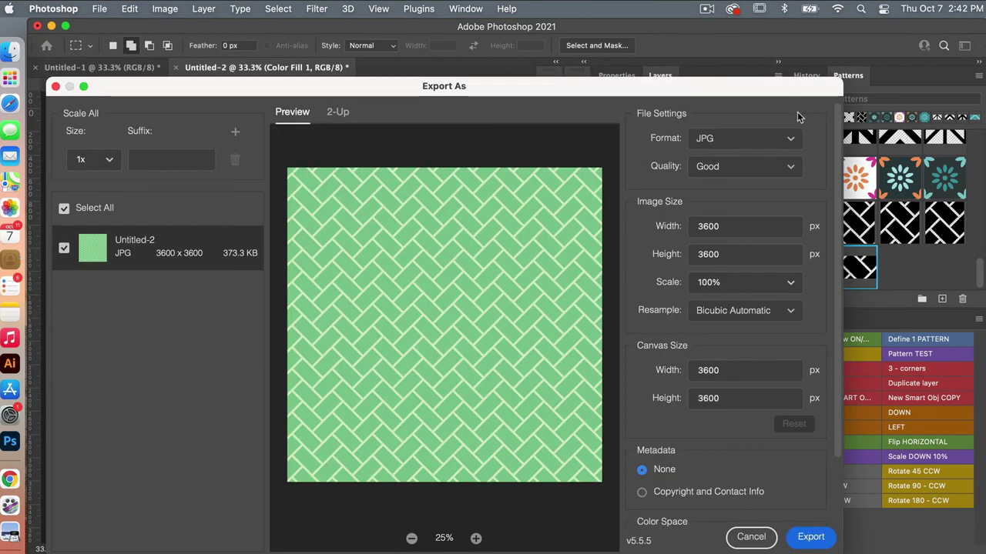
{"action": "left_click", "coordinate": [784, 145]}
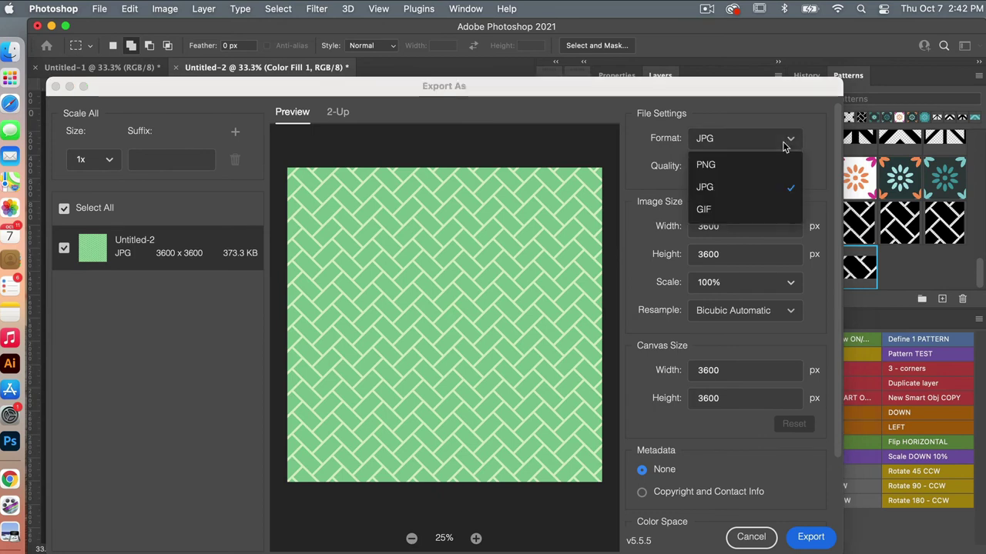
{"action": "left_click", "coordinate": [766, 191]}
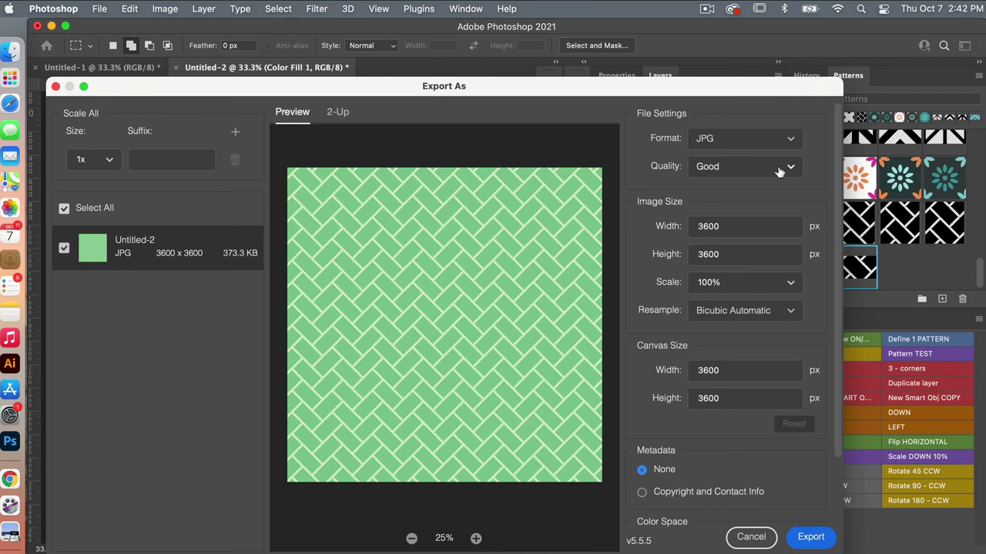
Set JPG quality to Great and turn on Embed Color Profile
{"action": "left_click", "coordinate": [779, 172]}
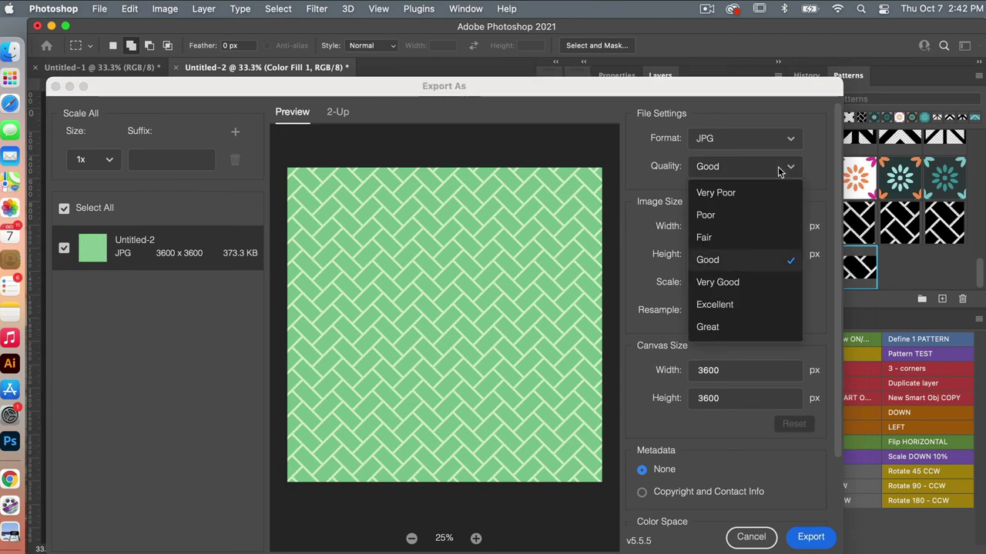
{"action": "left_click", "coordinate": [748, 328]}
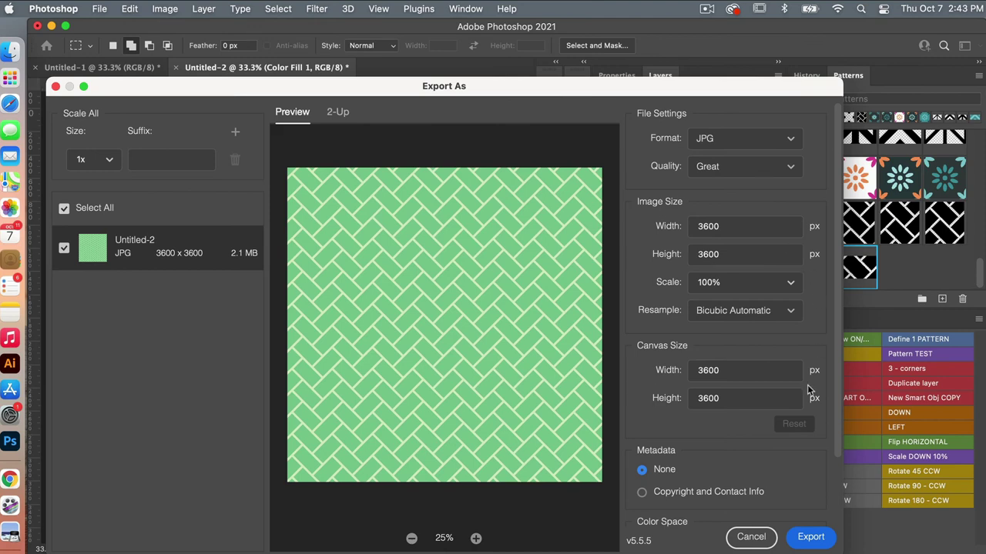
{"action": "scroll", "coordinate": [806, 338], "scroll_direction": "down", "scroll_amount": 3}
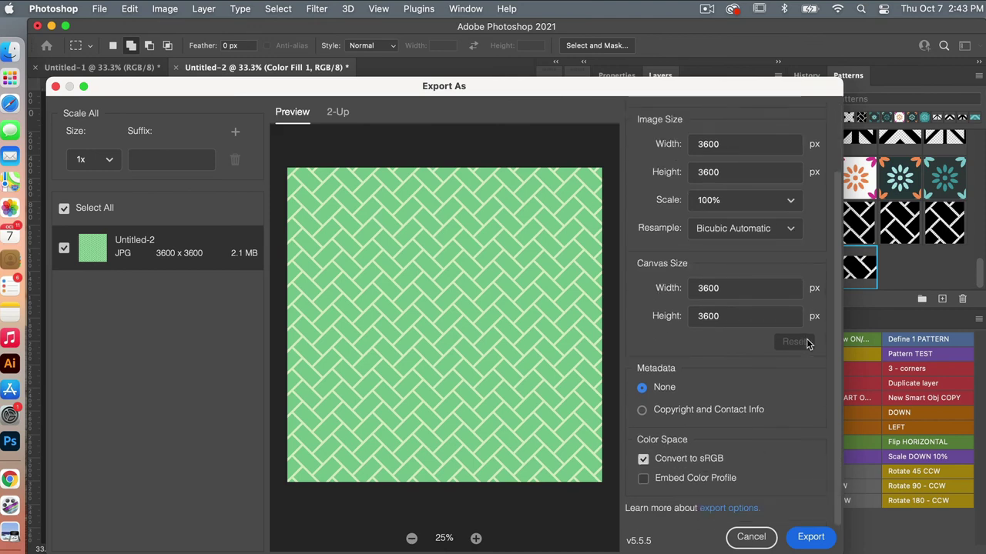
{"action": "left_click", "coordinate": [643, 479]}
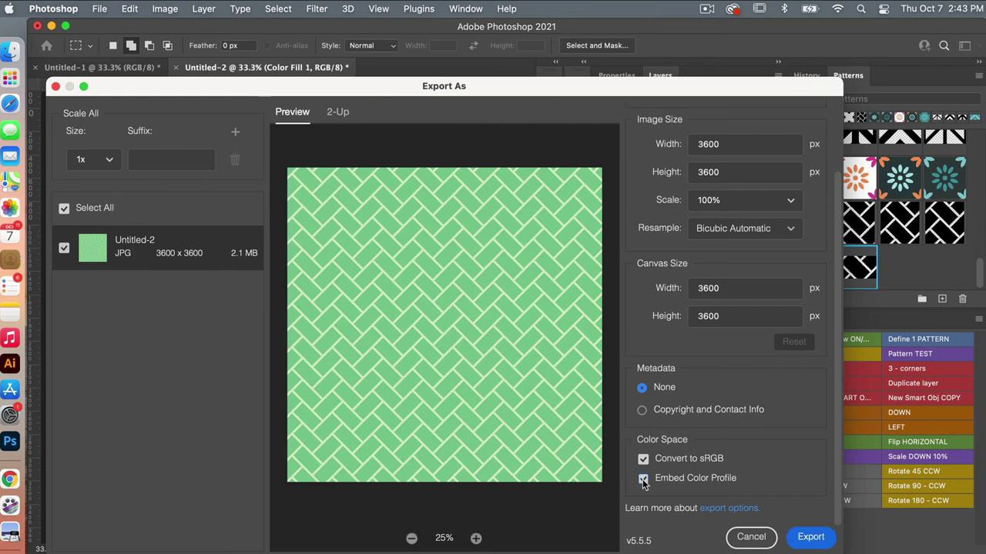